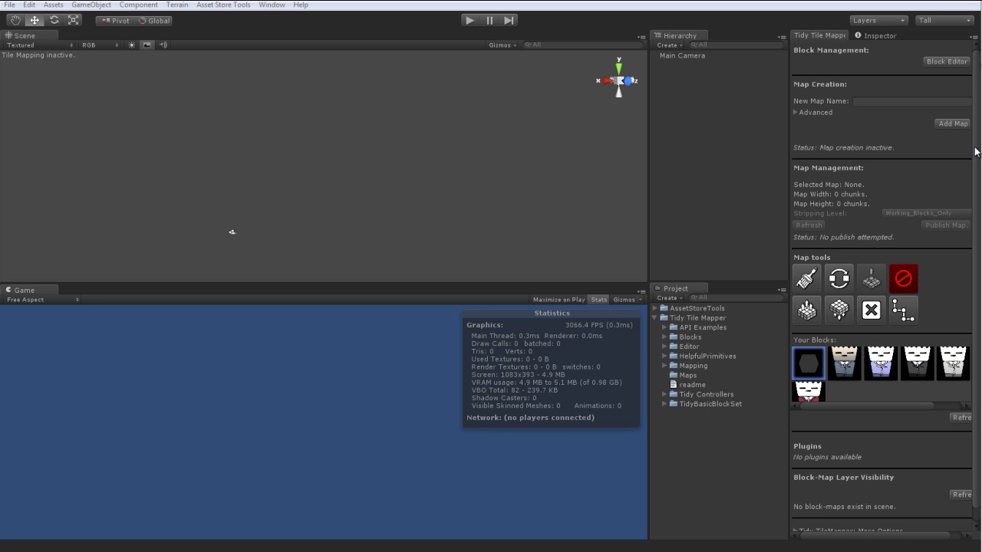
Set the Render Settings ambient light colour to pure white (255,255,255).
{"action": "left_click", "coordinate": [55, 5]}
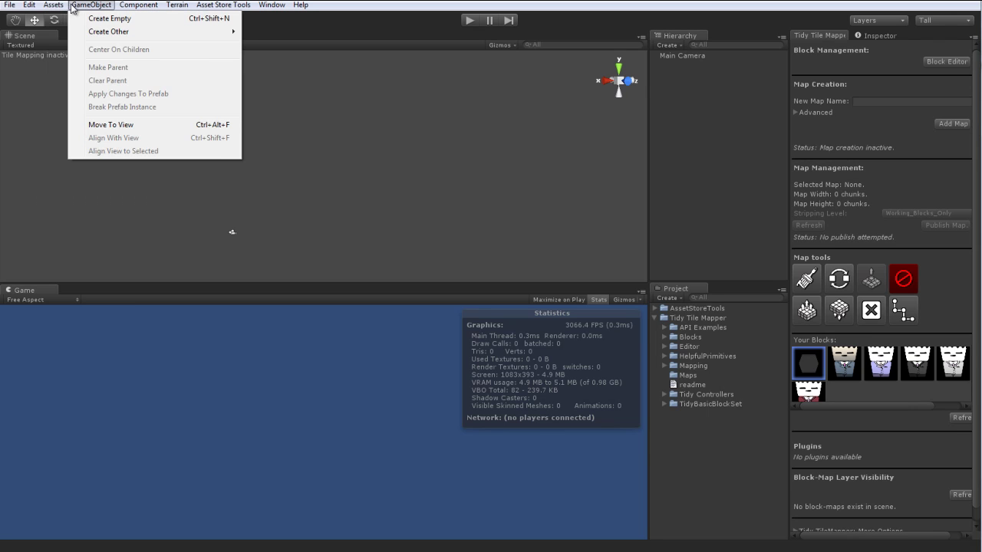
{"action": "mouse_move", "coordinate": [38, 8]}
{"action": "left_click", "coordinate": [64, 276]}
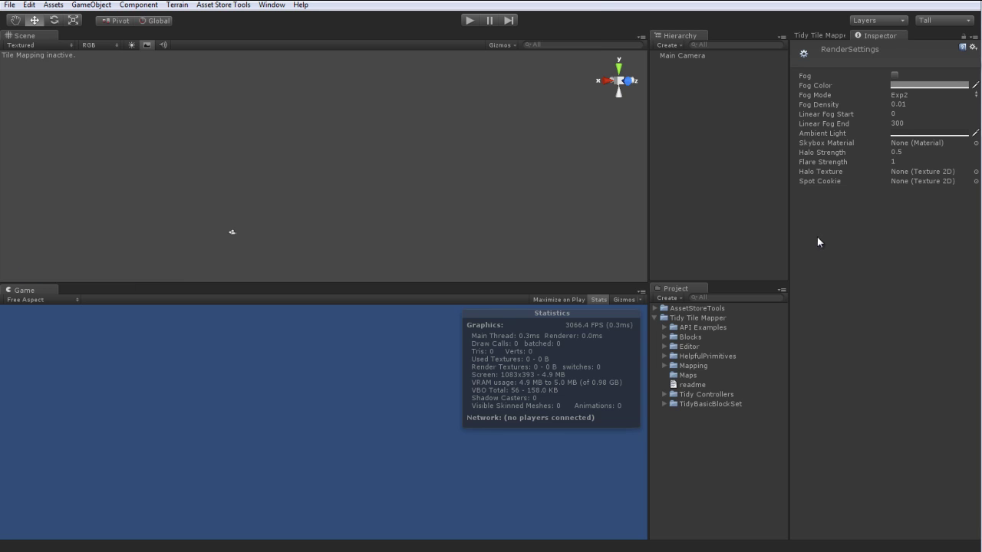
{"action": "left_click", "coordinate": [913, 134]}
{"action": "left_click_drag", "start_coordinate": [490, 63], "coordinate": [483, 29]}
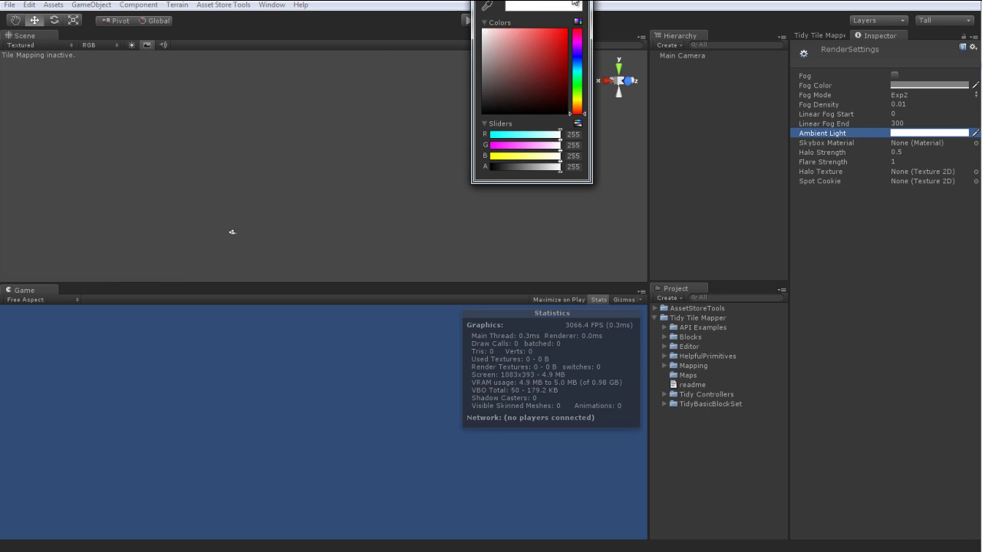
{"action": "left_click", "coordinate": [847, 47]}
{"action": "left_click", "coordinate": [819, 35]}
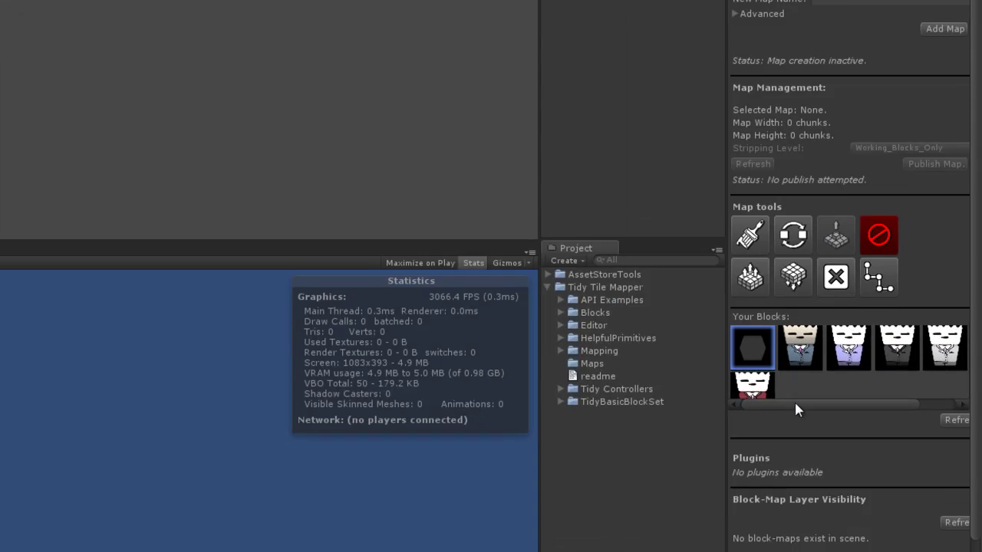
Add a new tile map named 'test' and switch on the block paint brush.
{"action": "mouse_move", "coordinate": [840, 404]}
{"action": "left_mouse_down"}
{"action": "mouse_move", "coordinate": [869, 412]}
{"action": "mouse_move", "coordinate": [835, 413]}
{"action": "left_mouse_up"}
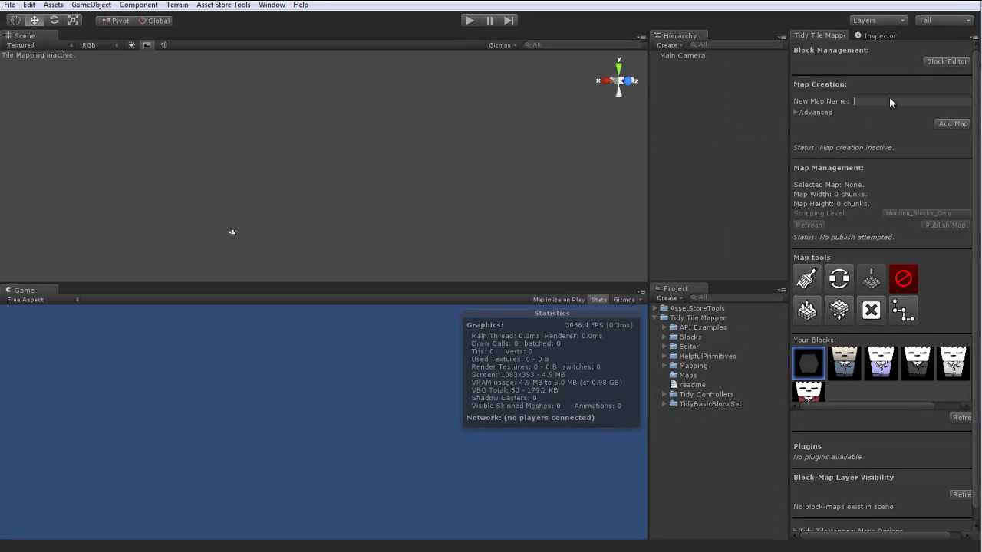
{"action": "left_click", "coordinate": [889, 101]}
{"action": "type", "text": "test"}
{"action": "left_click", "coordinate": [947, 124]}
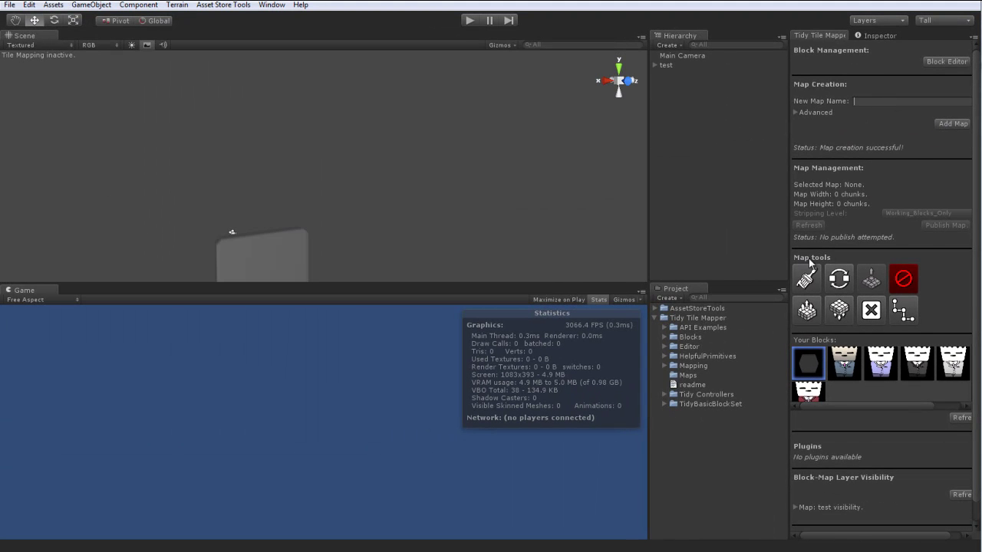
{"action": "left_click", "coordinate": [806, 279]}
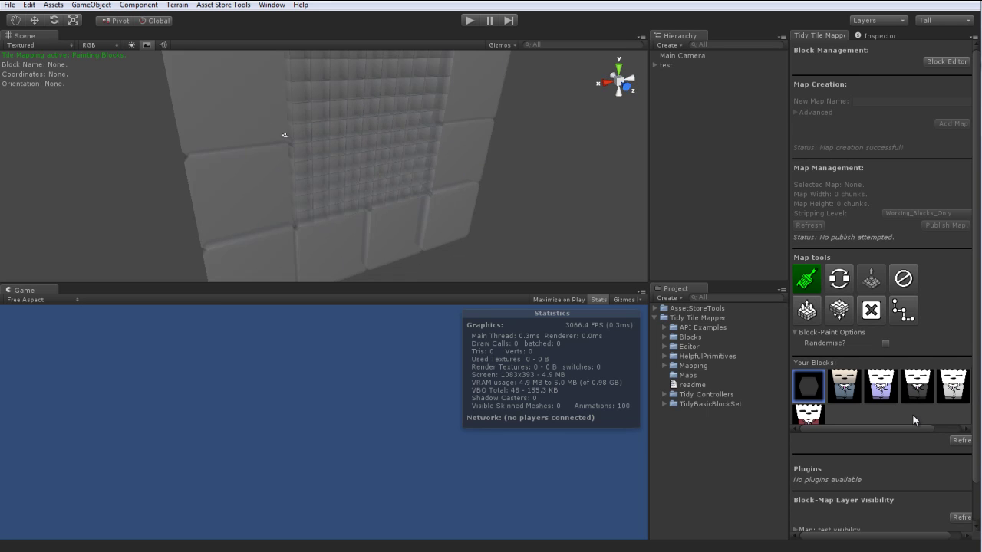
Paint an uneven row of grass blocks along the bottom of the test map, then stop painting.
{"action": "left_click", "coordinate": [951, 387]}
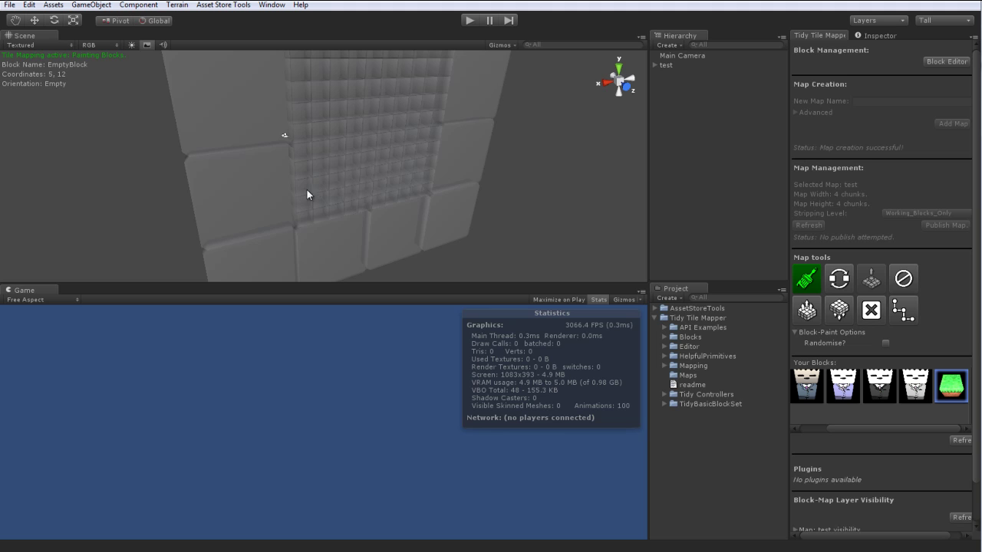
{"action": "mouse_move", "coordinate": [307, 191]}
{"action": "left_mouse_down"}
{"action": "mouse_move", "coordinate": [309, 212]}
{"action": "mouse_move", "coordinate": [389, 203]}
{"action": "mouse_move", "coordinate": [422, 192]}
{"action": "mouse_move", "coordinate": [426, 166]}
{"action": "mouse_move", "coordinate": [403, 190]}
{"action": "mouse_move", "coordinate": [357, 194]}
{"action": "mouse_move", "coordinate": [376, 180]}
{"action": "left_mouse_up"}
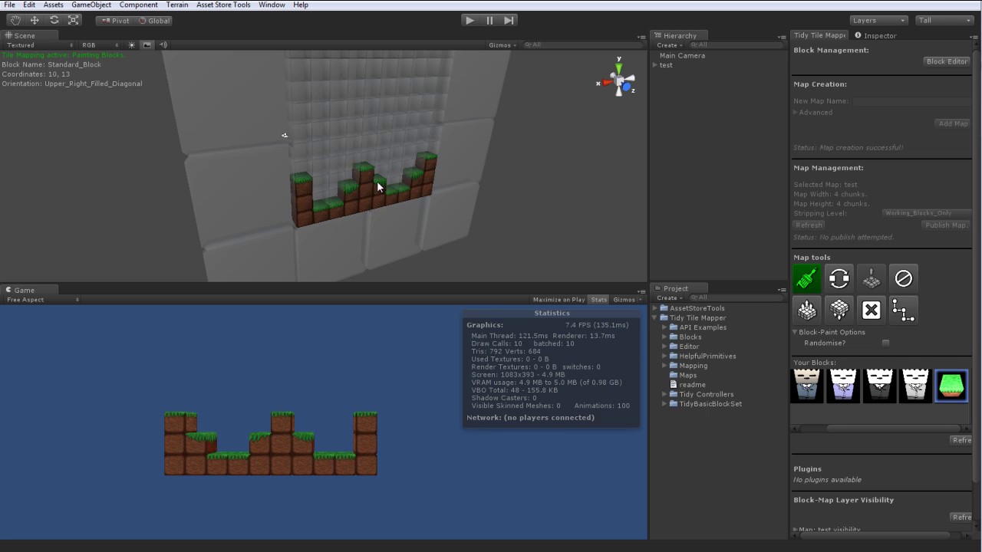
{"action": "left_click", "coordinate": [903, 280]}
{"action": "left_click_drag", "start_coordinate": [496, 164], "coordinate": [666, 115], "text": "alt"}
Frame the test map and orbit back to a straight-on front view of the grass wall.
{"action": "left_click", "coordinate": [666, 66]}
{"action": "key", "text": "f"}
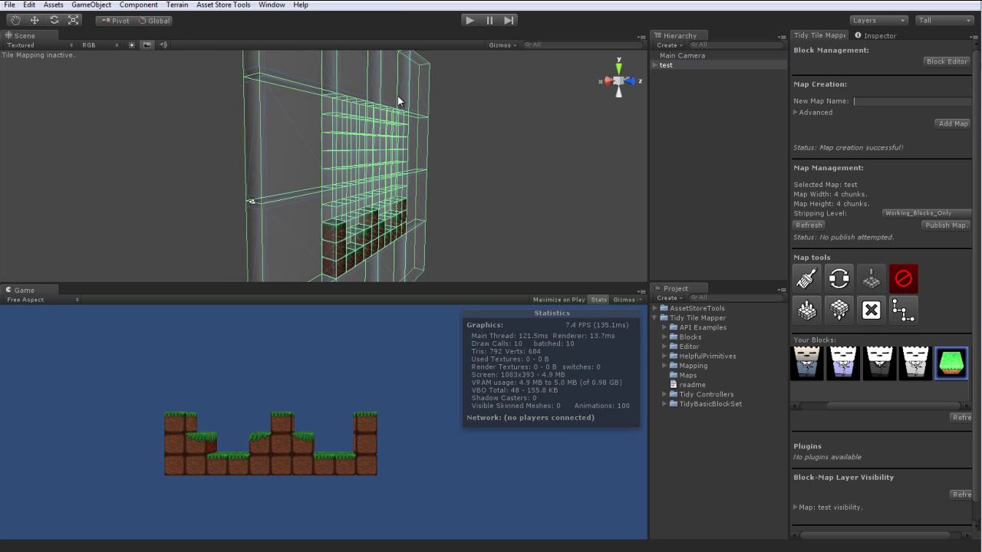
{"action": "left_click", "coordinate": [36, 22]}
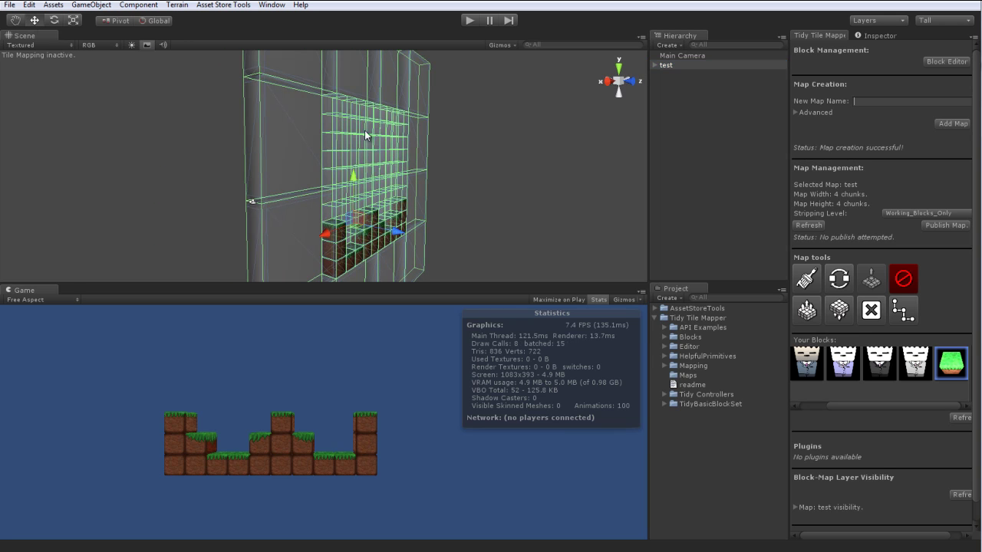
{"action": "left_click", "coordinate": [704, 101]}
{"action": "left_click_drag", "start_coordinate": [606, 138], "coordinate": [342, 156], "text": "alt"}
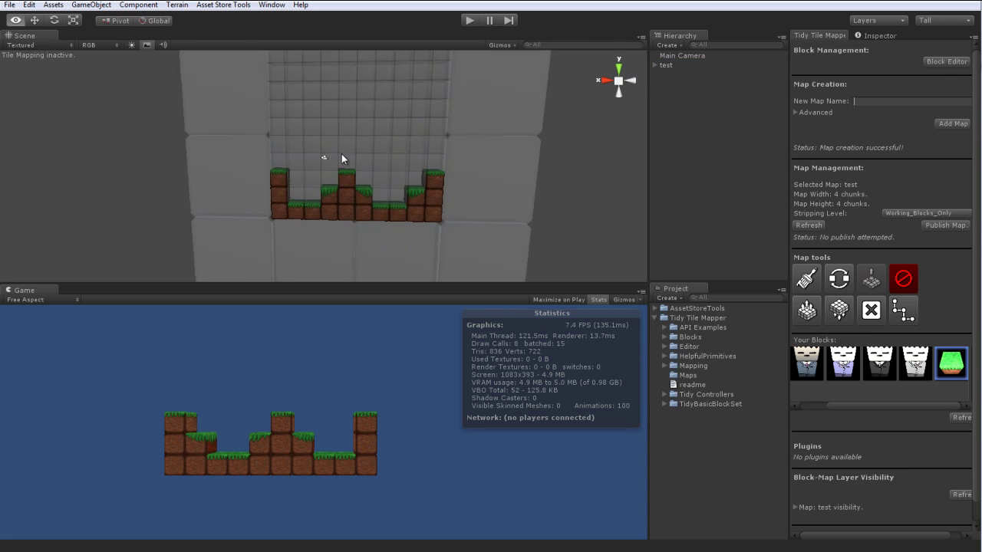
{"action": "scroll", "coordinate": [342, 159], "scroll_direction": "down", "scroll_amount": 2}
{"action": "scroll", "coordinate": [436, 202], "scroll_direction": "up", "scroll_amount": 4}
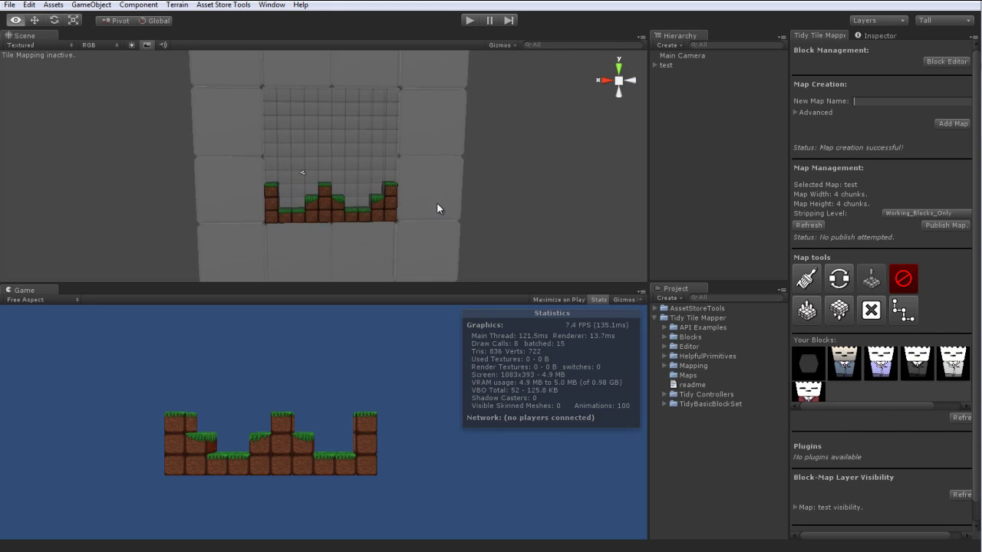
Place the blue-suited cube-man block above the grass ground and start the game.
{"action": "left_click", "coordinate": [844, 365]}
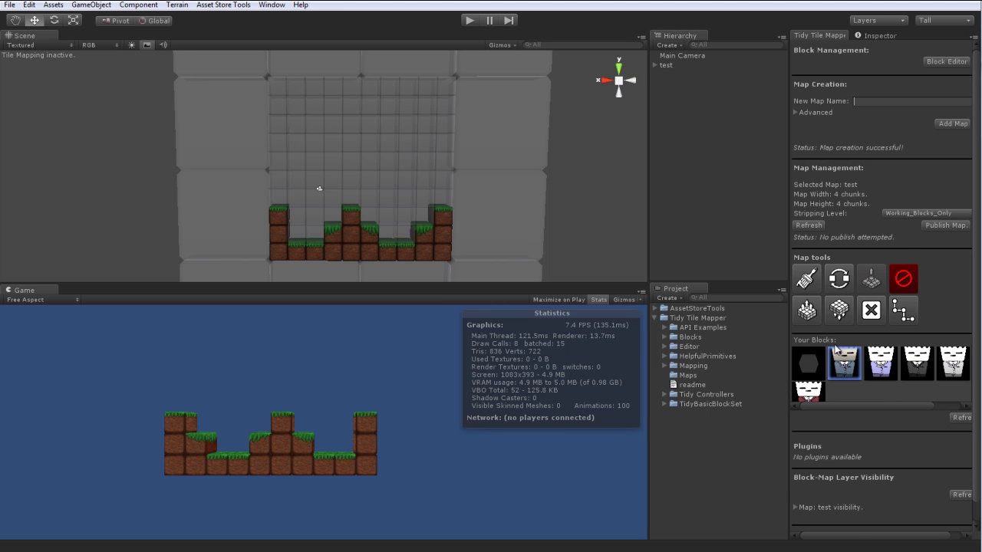
{"action": "left_click", "coordinate": [806, 278]}
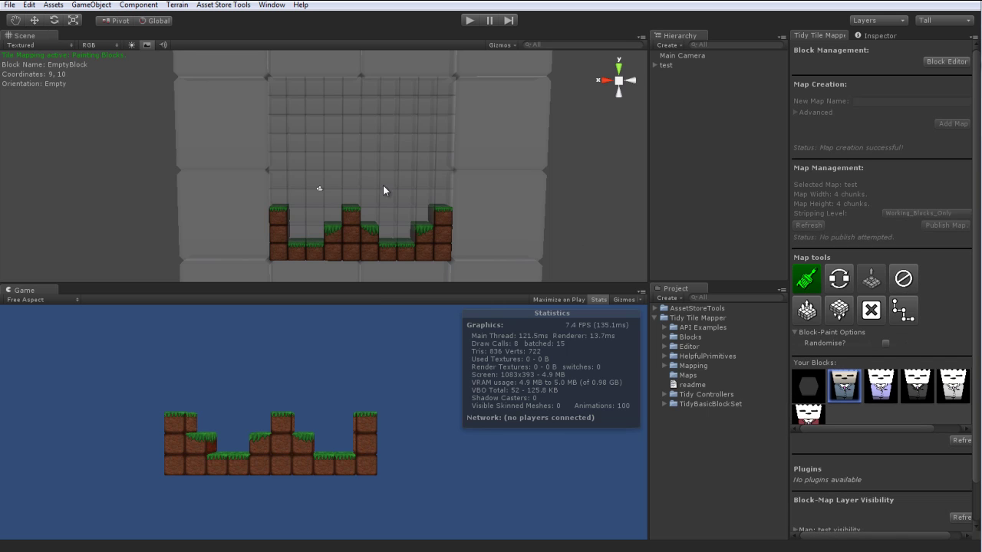
{"action": "left_click", "coordinate": [280, 149]}
{"action": "left_click", "coordinate": [466, 21]}
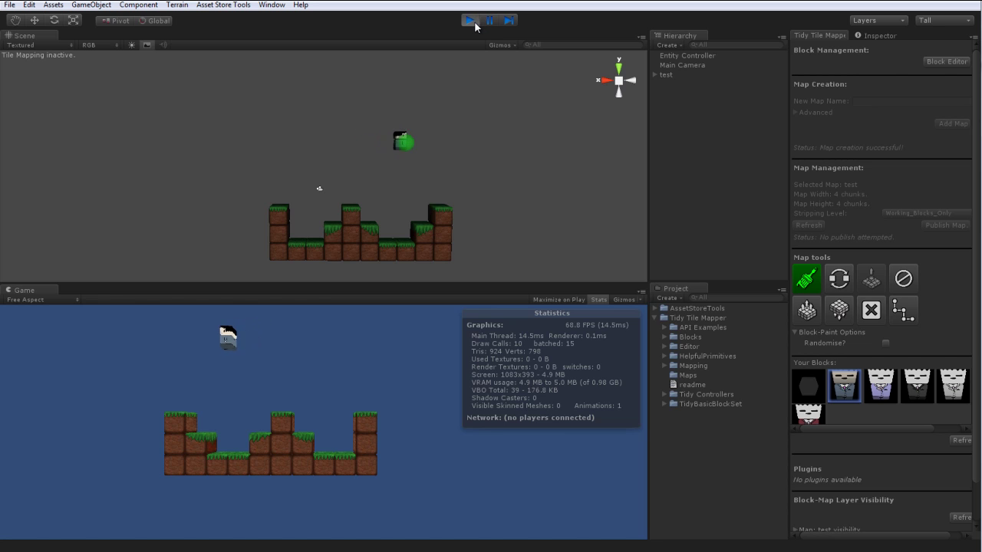
Stop the game, align the Main Camera with the scene view, and pick the purple cube-man for painting.
{"action": "left_click", "coordinate": [471, 20]}
{"action": "left_click", "coordinate": [682, 56]}
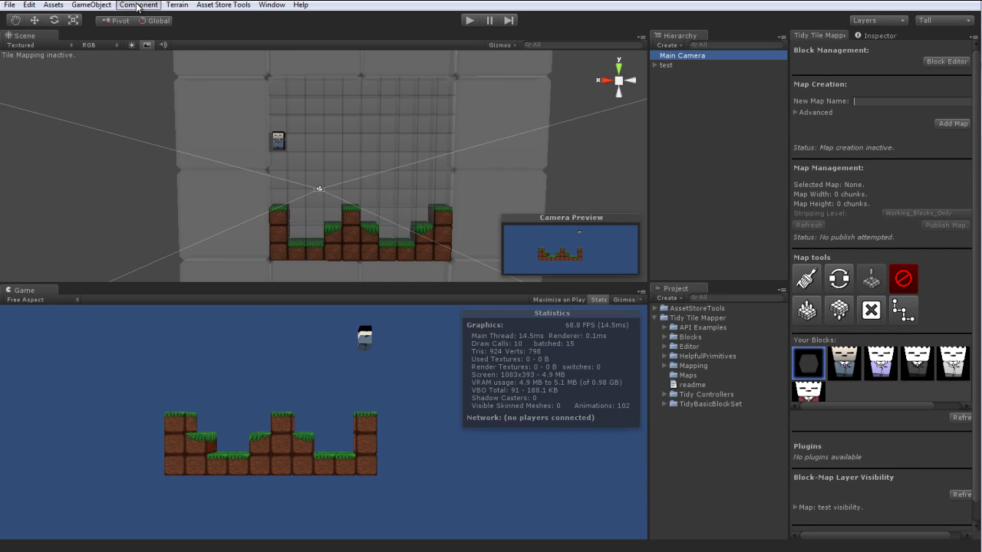
{"action": "left_click", "coordinate": [91, 5]}
{"action": "left_click", "coordinate": [145, 149]}
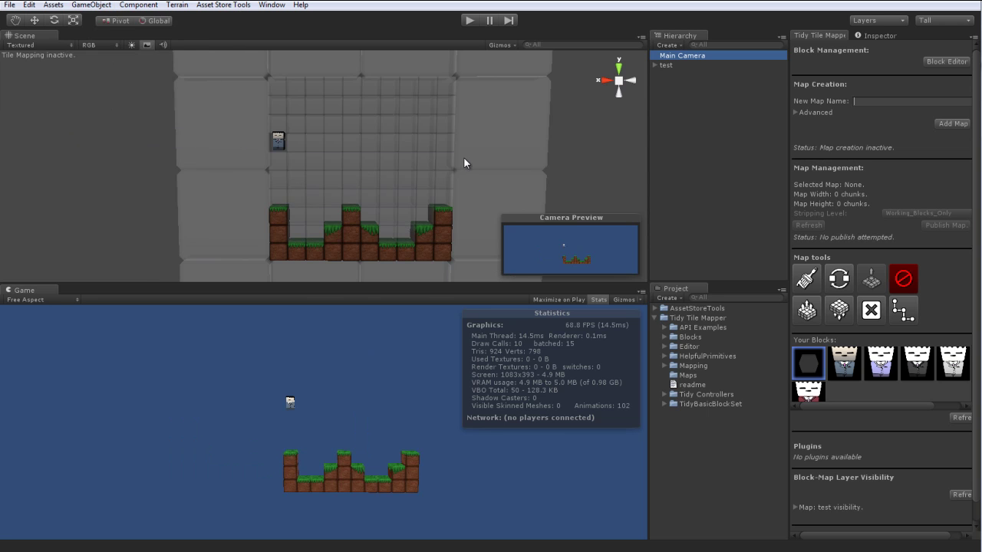
{"action": "left_click", "coordinate": [88, 5]}
{"action": "left_click", "coordinate": [111, 136]}
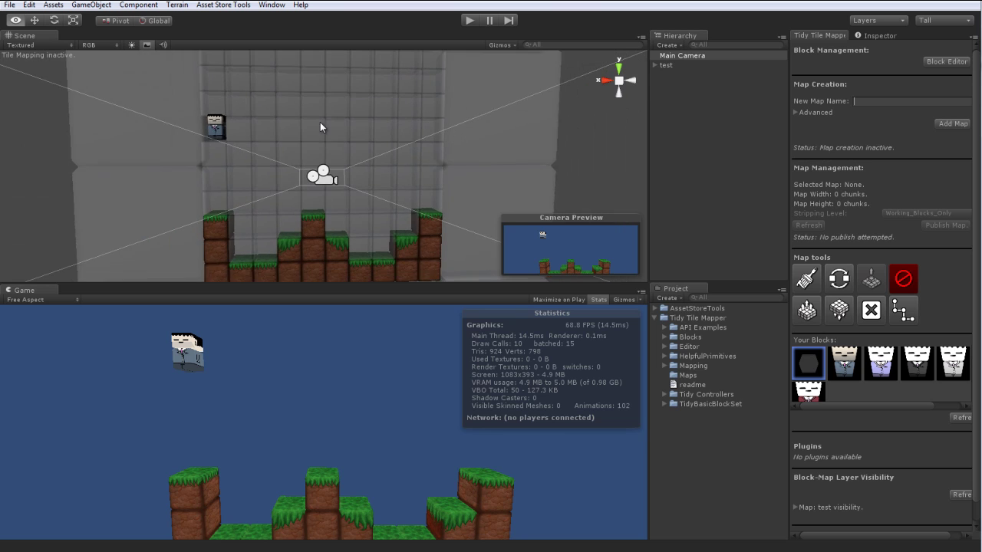
{"action": "scroll", "coordinate": [320, 127], "scroll_direction": "down", "scroll_amount": 2}
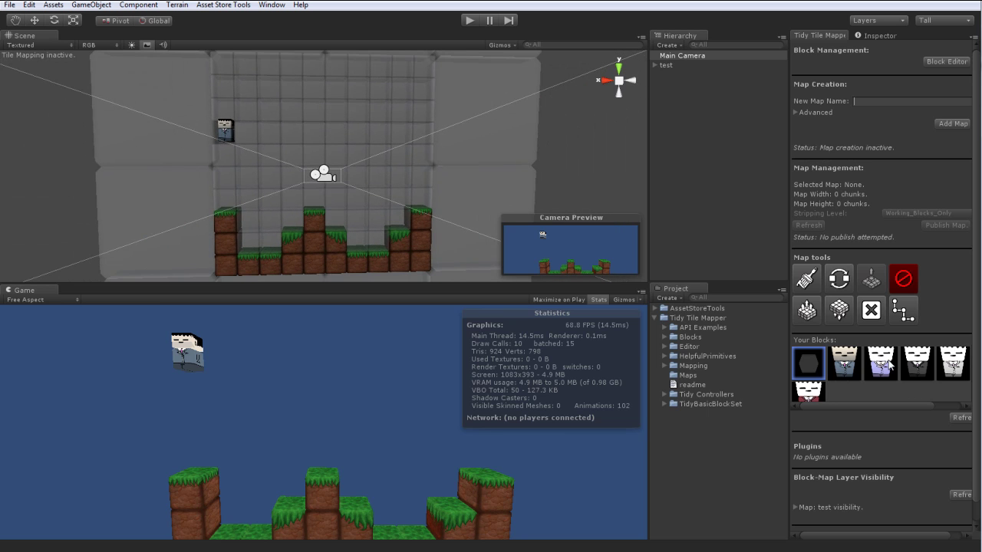
{"action": "left_click", "coordinate": [886, 359]}
{"action": "left_click", "coordinate": [819, 286]}
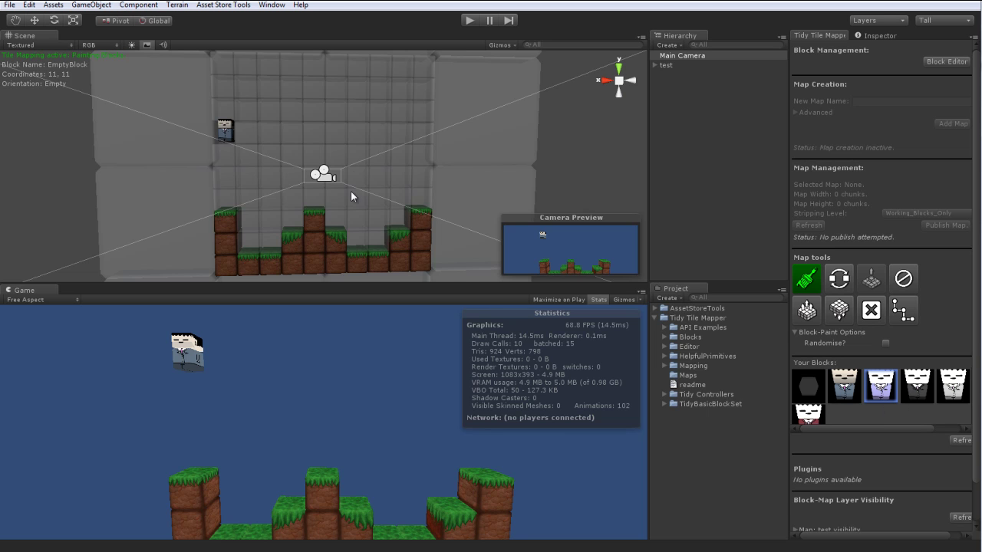
Paint a purple cube-man onto the grid, erase the original cube-man, and run the game.
{"action": "left_click", "coordinate": [333, 139]}
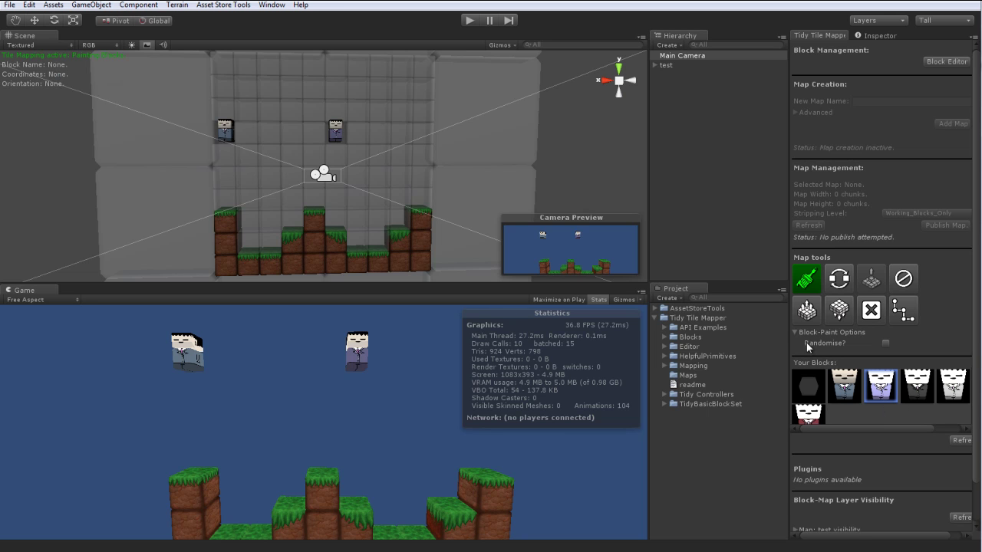
{"action": "left_click", "coordinate": [808, 386]}
{"action": "left_click", "coordinate": [222, 132]}
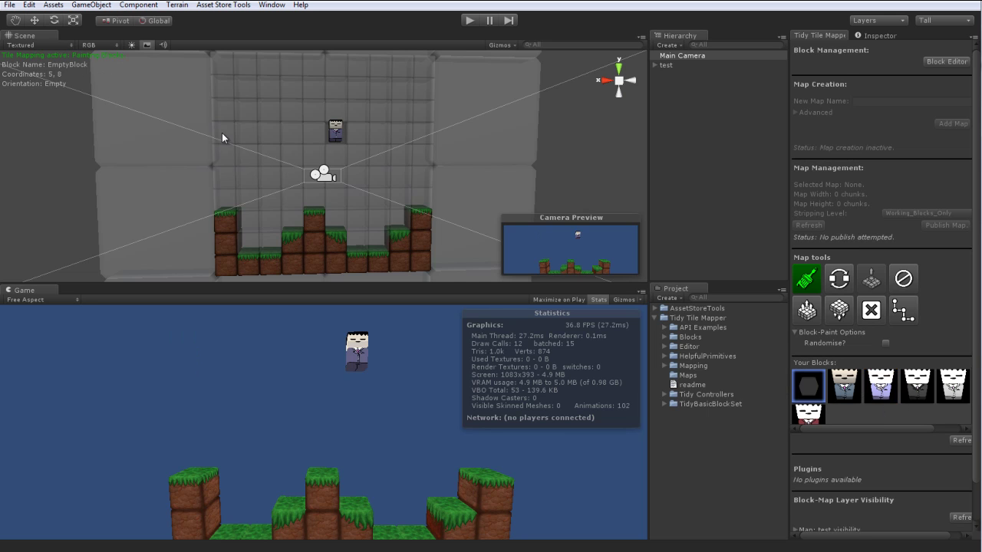
{"action": "left_click", "coordinate": [470, 20]}
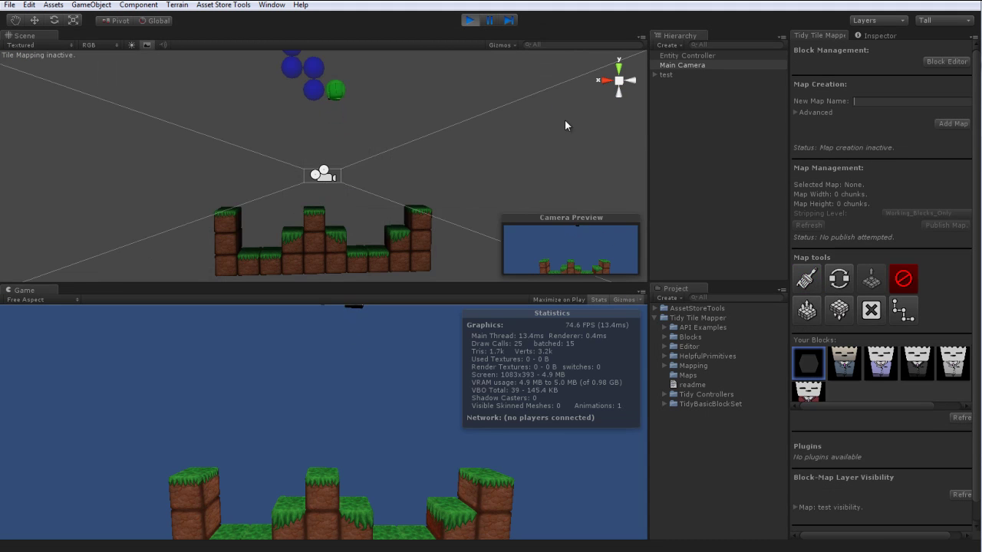
{"action": "left_click_drag", "start_coordinate": [560, 117], "coordinate": [559, 104], "text": "alt"}
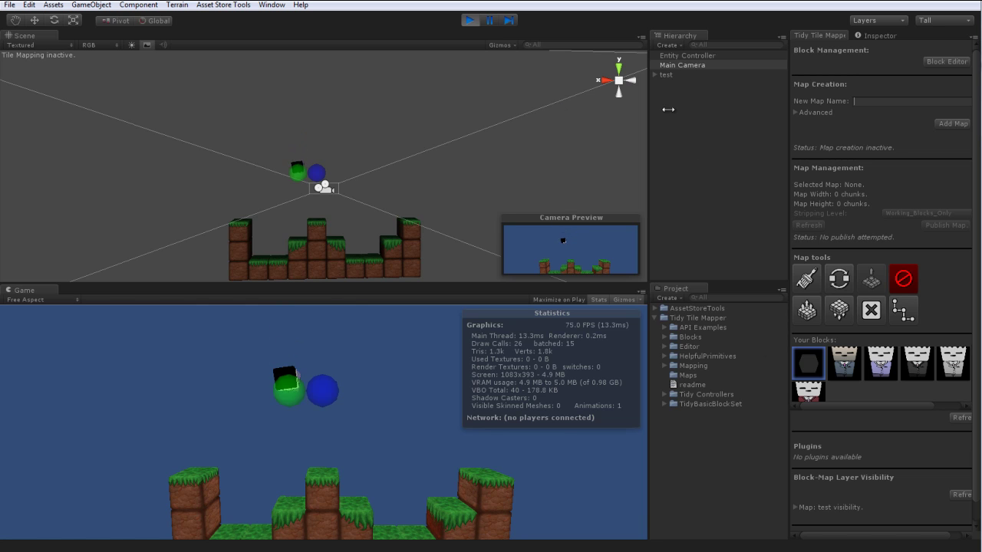
Stop the game, paint the dark character block on the lower-left ground, and erase the floating one.
{"action": "left_click", "coordinate": [473, 24]}
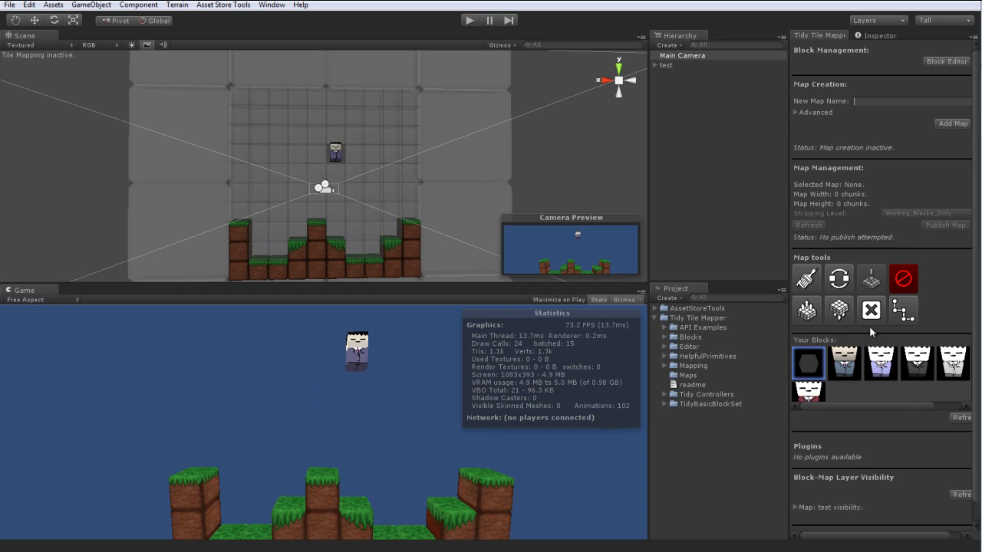
{"action": "left_click", "coordinate": [921, 370]}
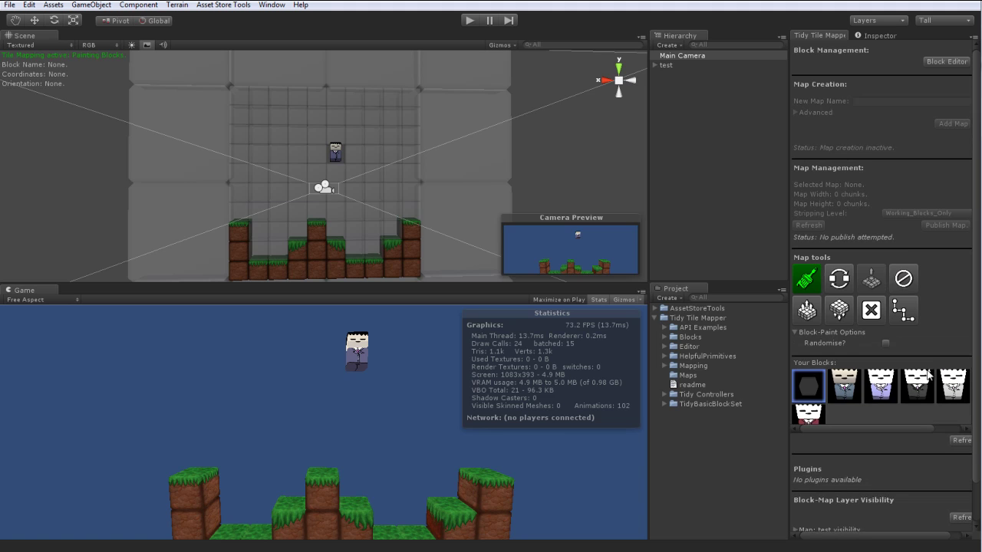
{"action": "left_click", "coordinate": [927, 387]}
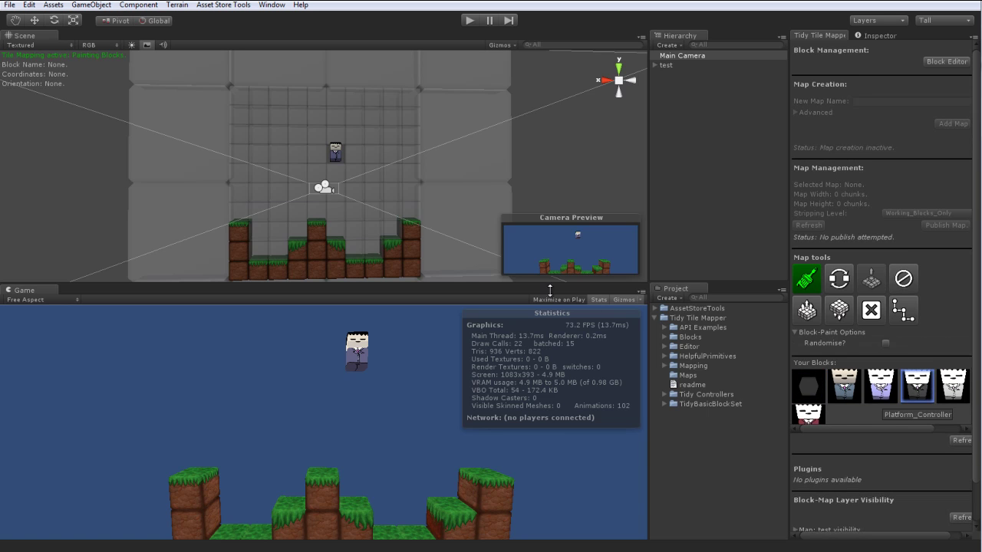
{"action": "left_click", "coordinate": [282, 249]}
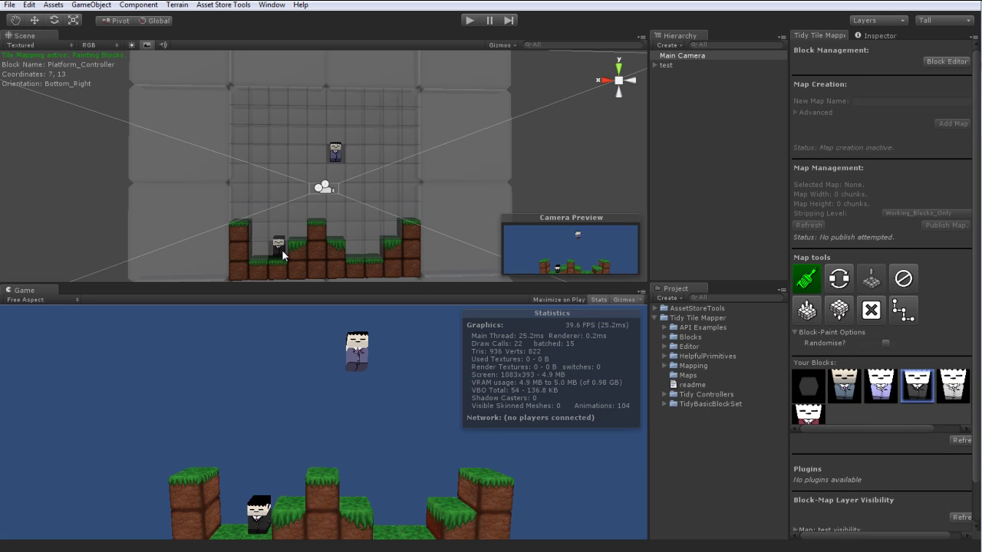
{"action": "left_click", "coordinate": [904, 280]}
{"action": "left_click", "coordinate": [807, 279]}
{"action": "left_click", "coordinate": [808, 386]}
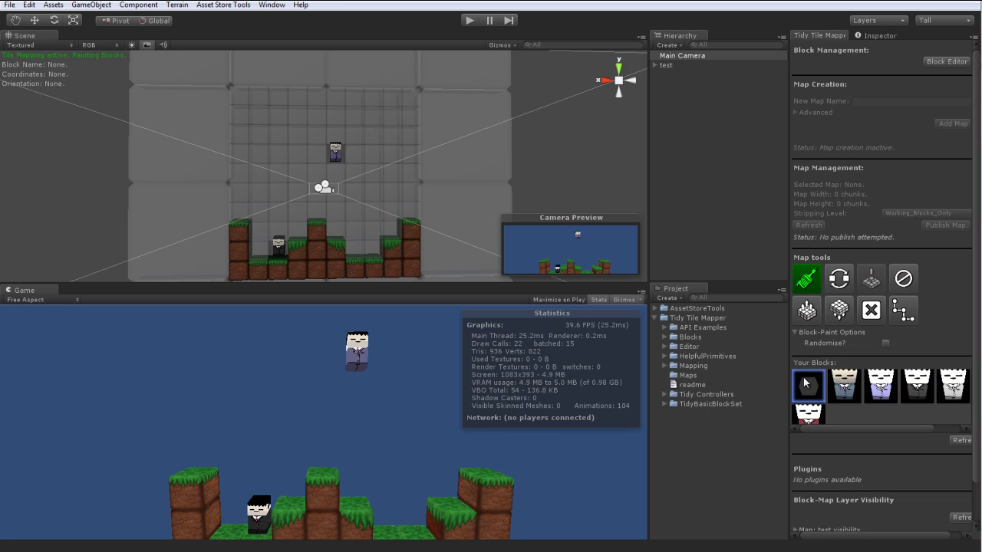
{"action": "left_click", "coordinate": [903, 279]}
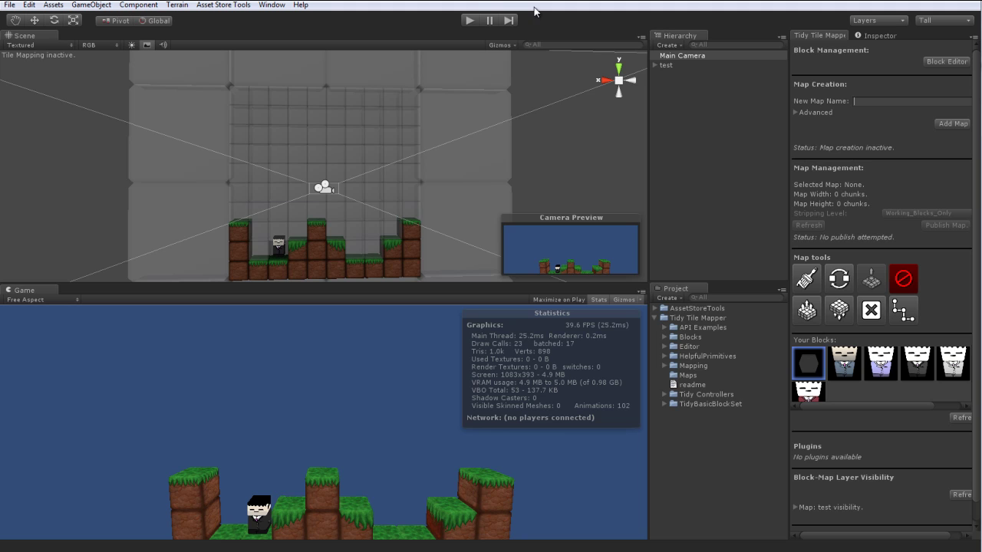
Run the game and steer the character left and right, jumping between the grass columns.
{"action": "left_click", "coordinate": [470, 20]}
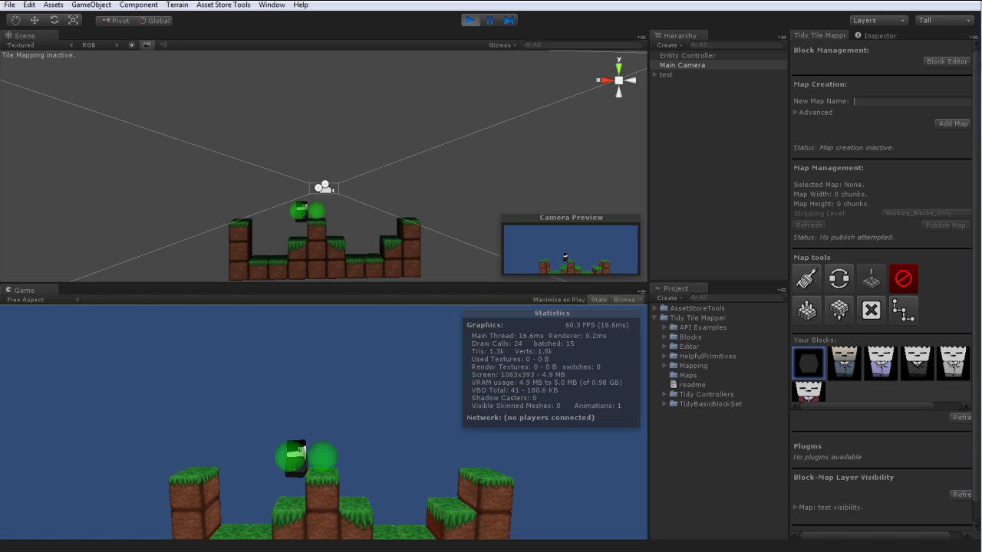
{"action": "key", "text": "Right"}
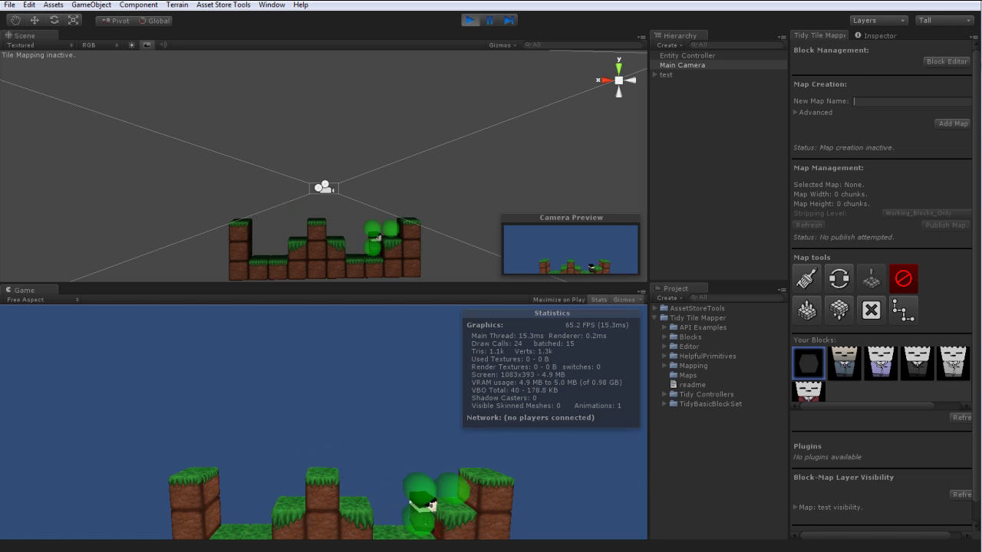
{"action": "key", "text": "space"}
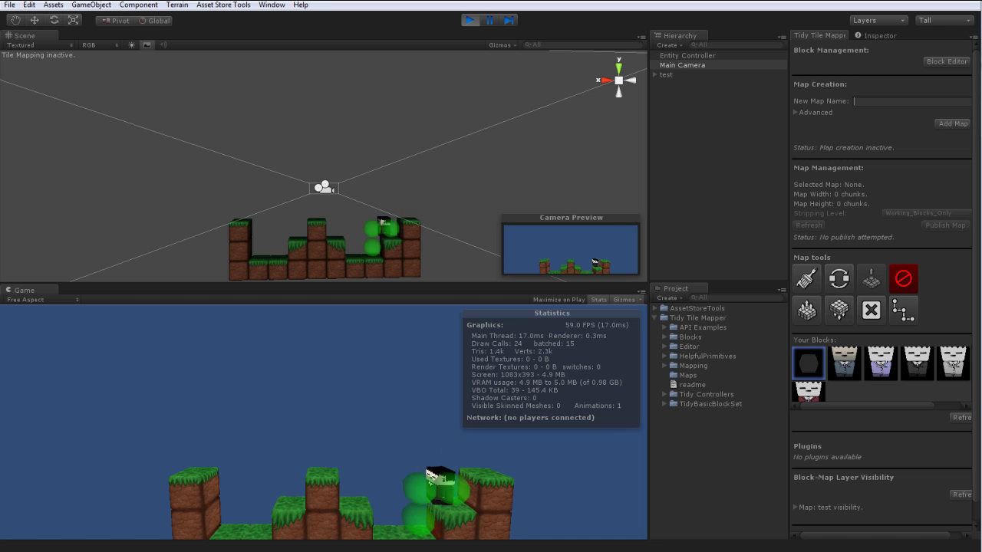
{"action": "key", "text": "Left"}
{"action": "key", "text": "space"}
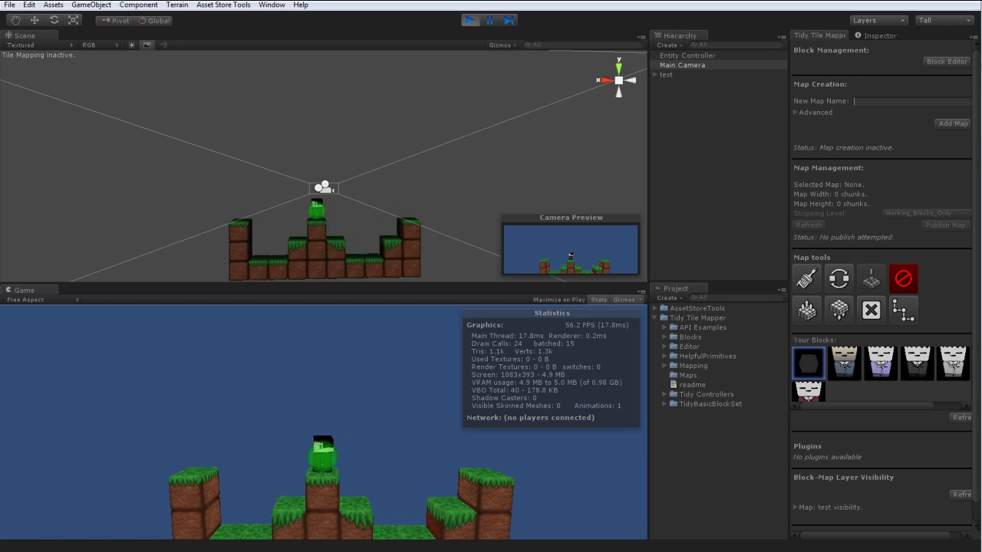
{"action": "key", "text": "Left"}
{"action": "key", "text": "Left"}
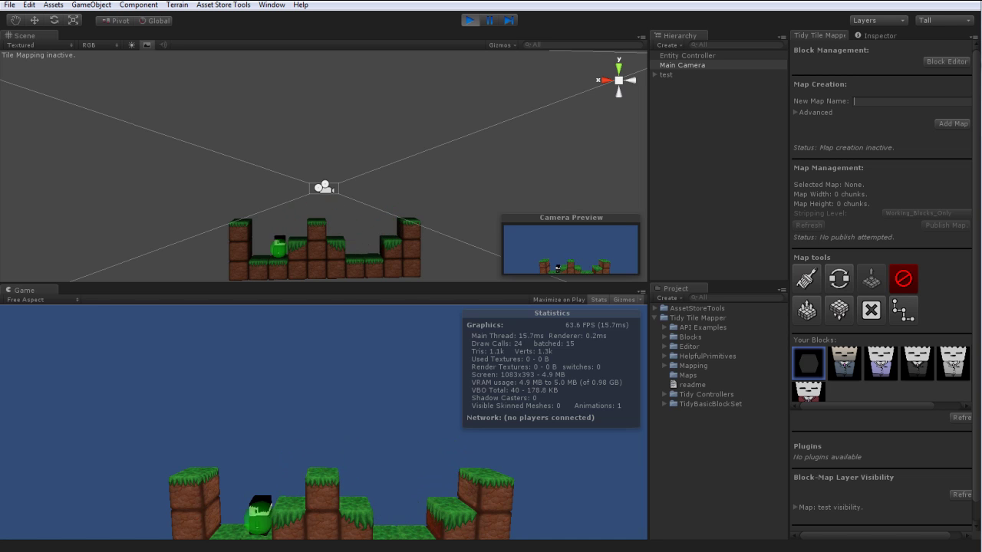
{"action": "key", "text": "space"}
{"action": "key", "text": "Right"}
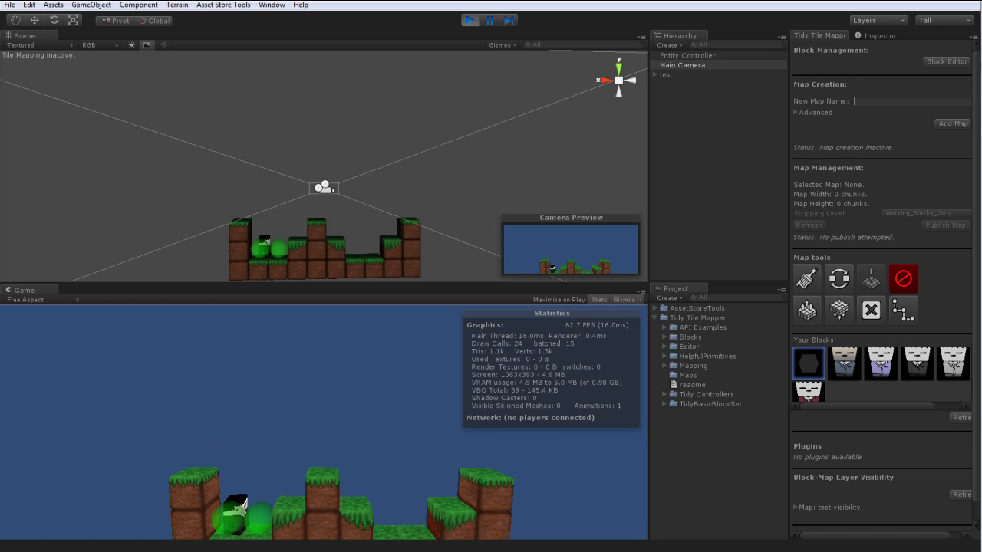
{"action": "key", "text": "space"}
{"action": "key", "text": "Right"}
{"action": "key", "text": "space"}
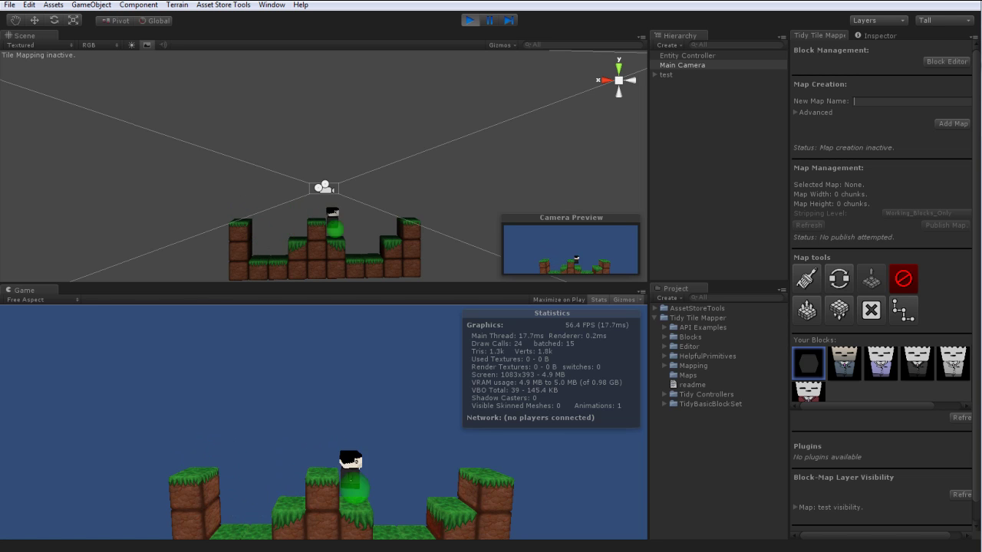
{"action": "key", "text": "Right"}
{"action": "key", "text": "space"}
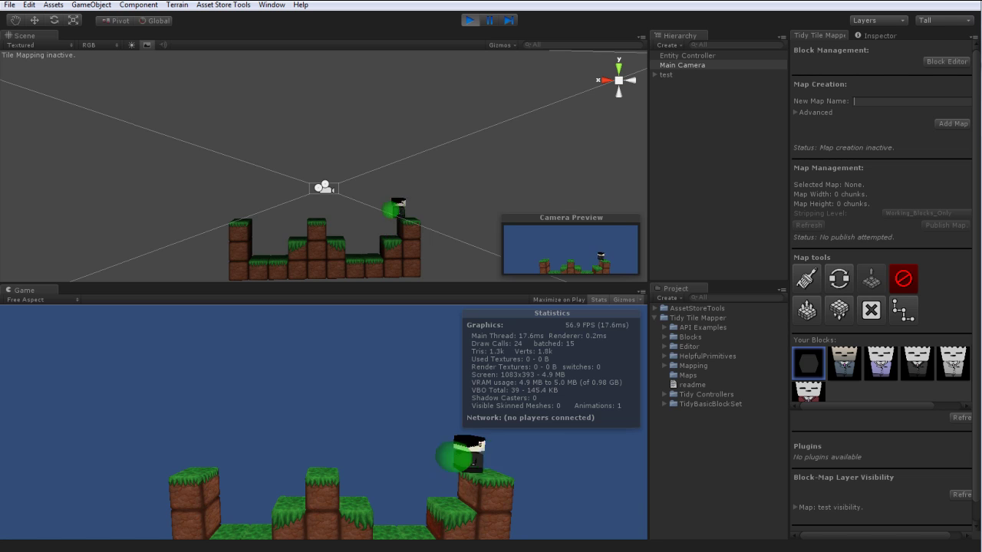
{"action": "key", "text": "Left"}
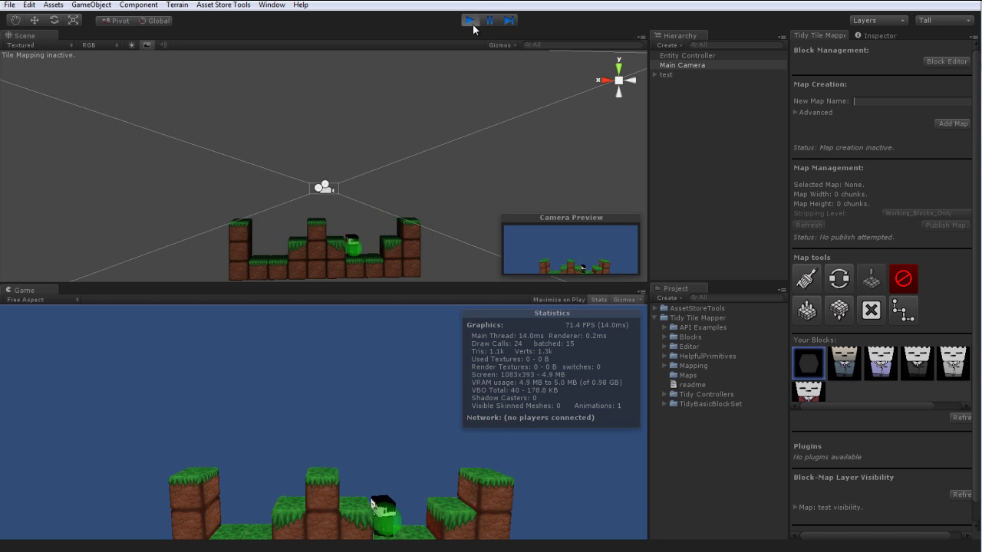
Stop the game and paint the Player_Controller block on top of the tall centre grass column.
{"action": "key", "text": "space"}
{"action": "left_click", "coordinate": [469, 21]}
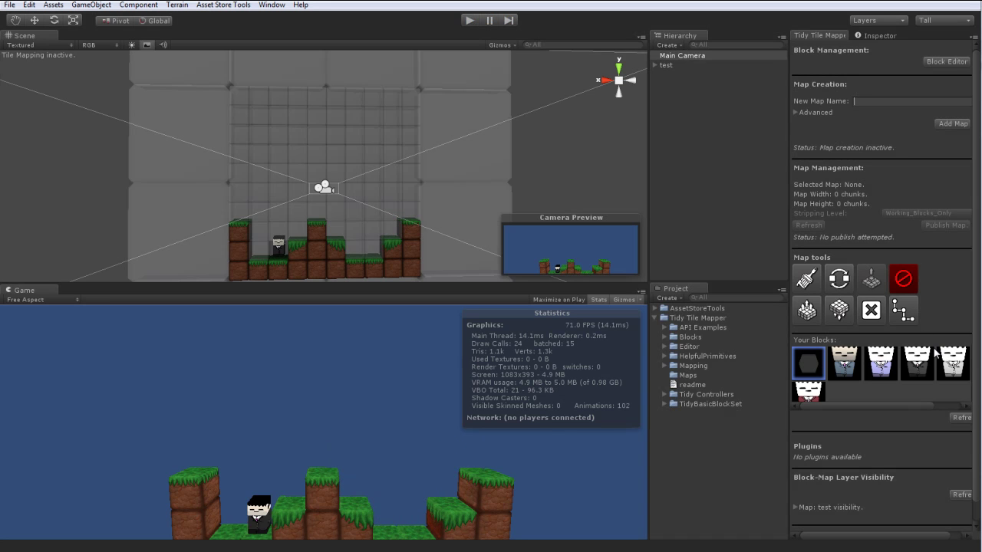
{"action": "left_click", "coordinate": [812, 280]}
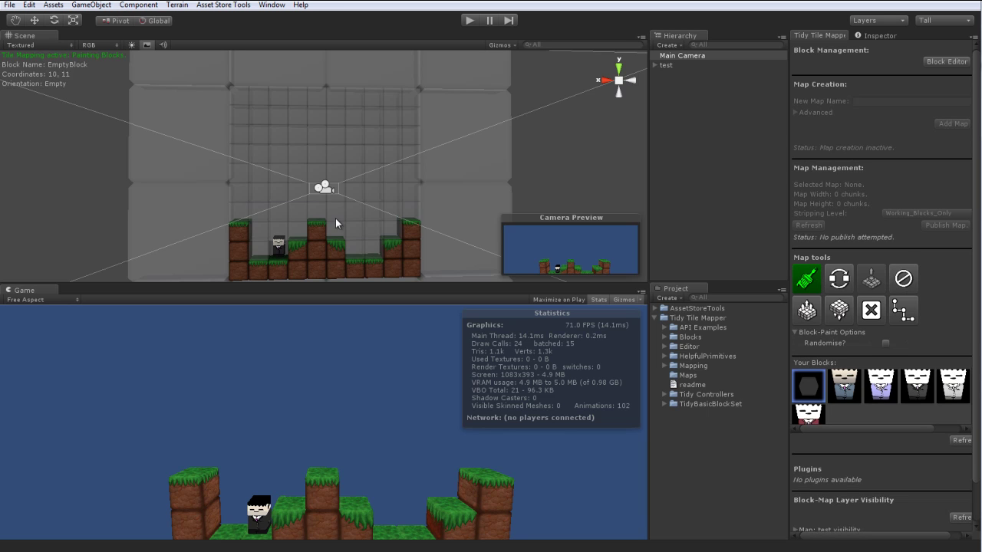
{"action": "left_click", "coordinate": [956, 384]}
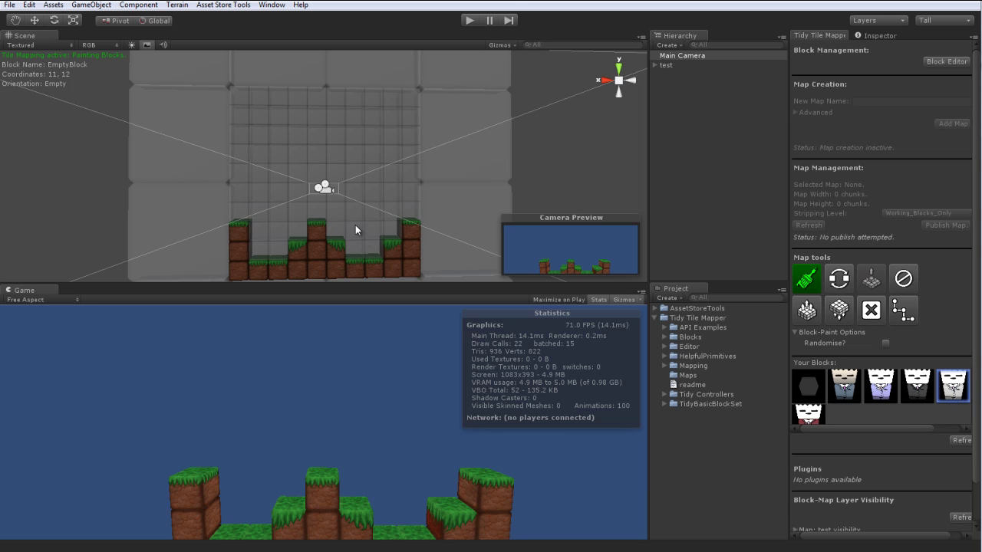
{"action": "left_click", "coordinate": [322, 218]}
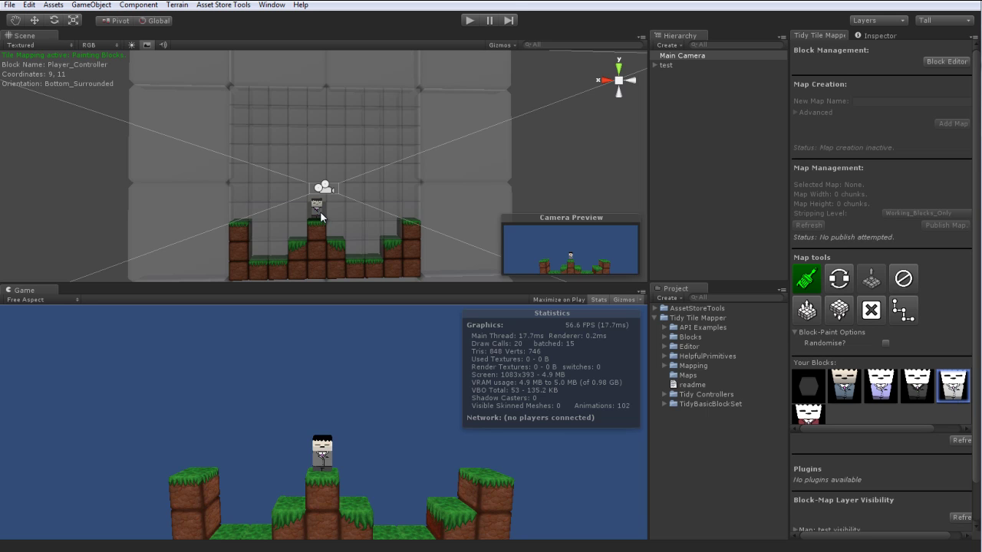
Play the game, moving the grey cube-man right and left with jumps across the grass columns.
{"action": "left_click", "coordinate": [471, 21]}
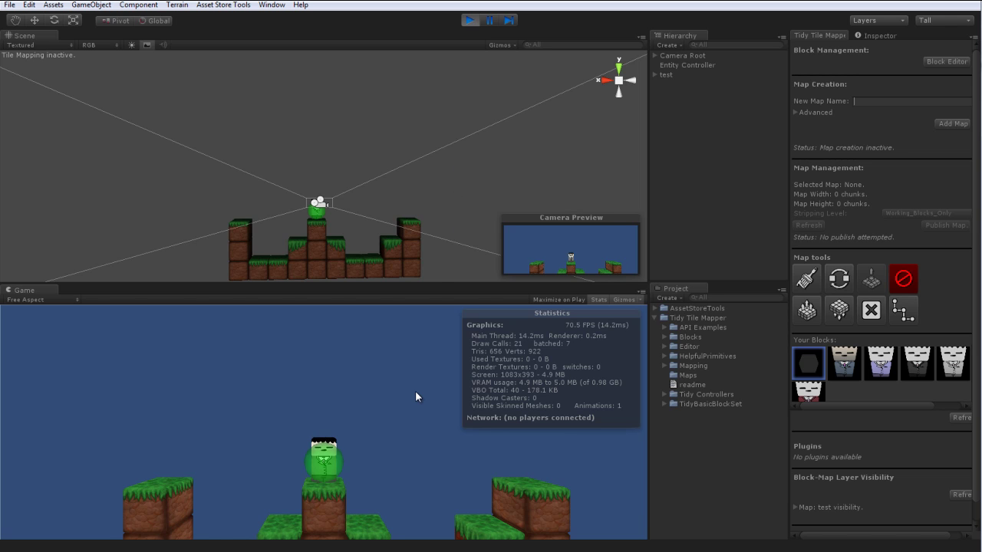
{"action": "key", "text": "Right"}
{"action": "key", "text": "space"}
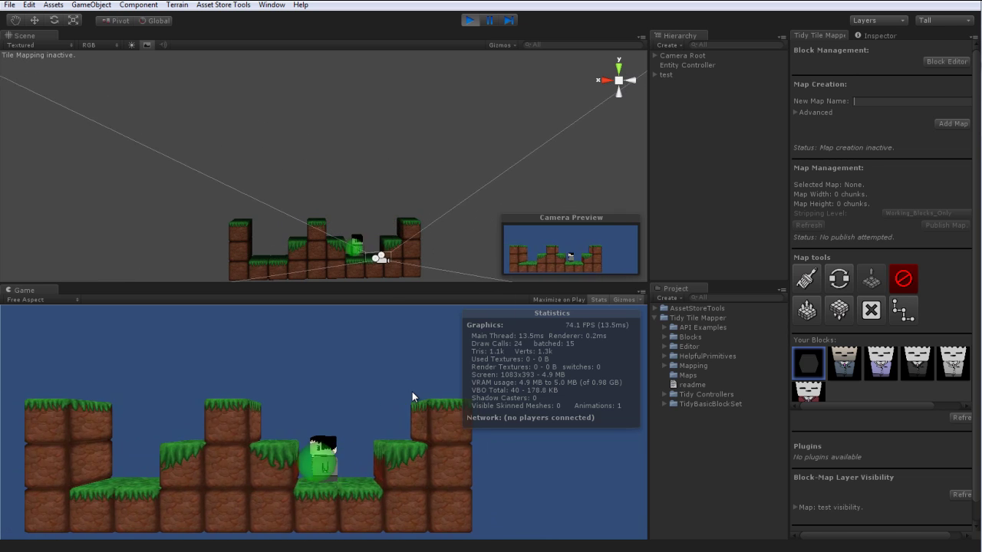
{"action": "key", "text": "Left"}
{"action": "key", "text": "space"}
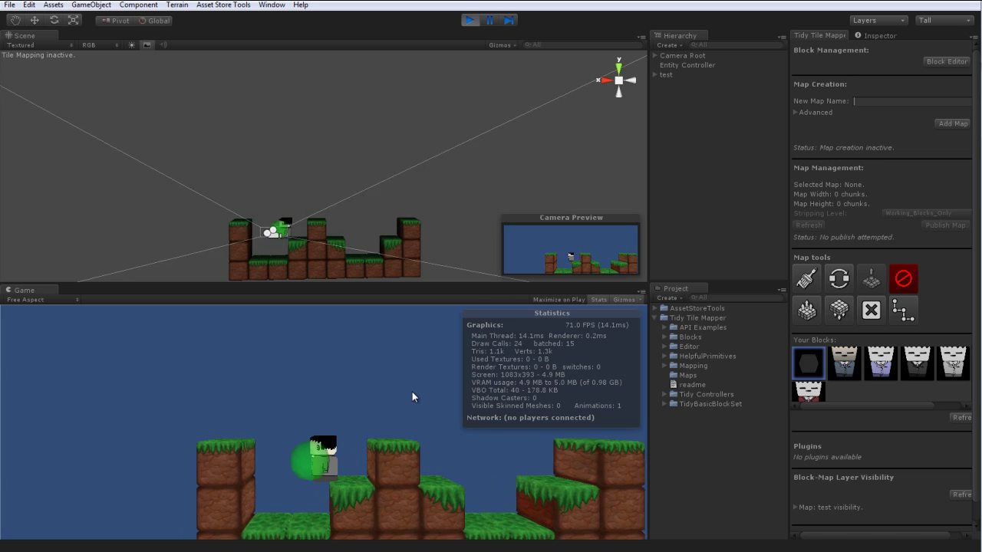
{"action": "key", "text": "Left"}
{"action": "key", "text": "space"}
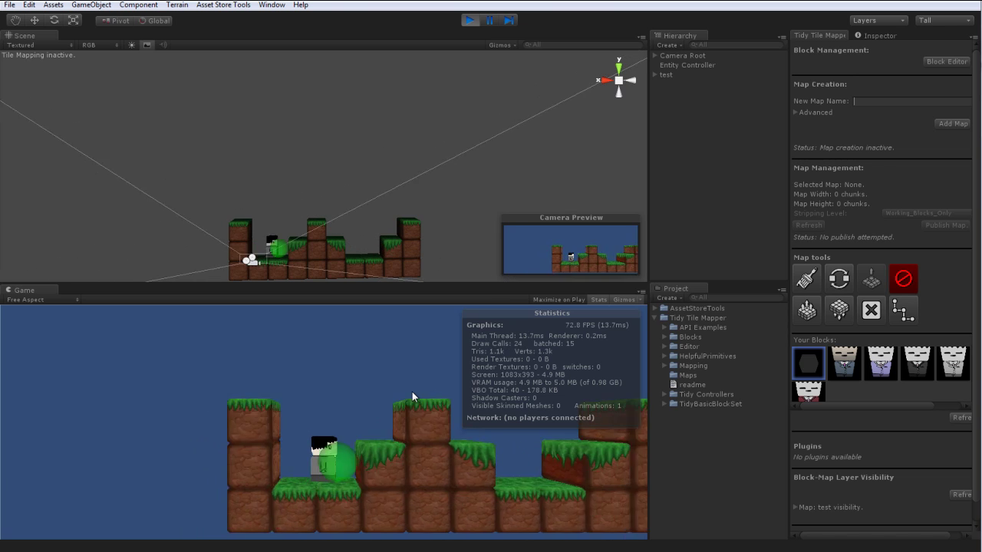
{"action": "key", "text": "Right"}
{"action": "key", "text": "space"}
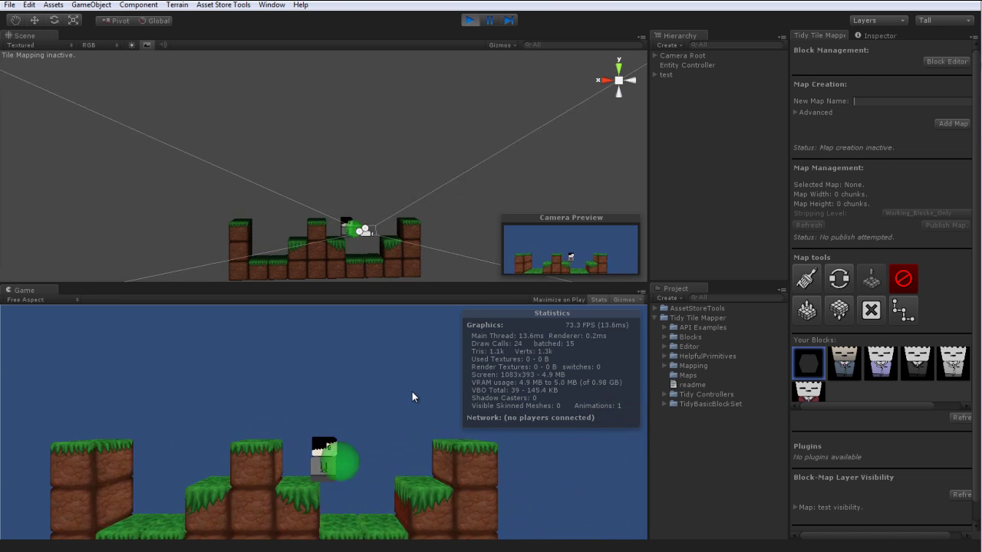
{"action": "key", "text": "Right"}
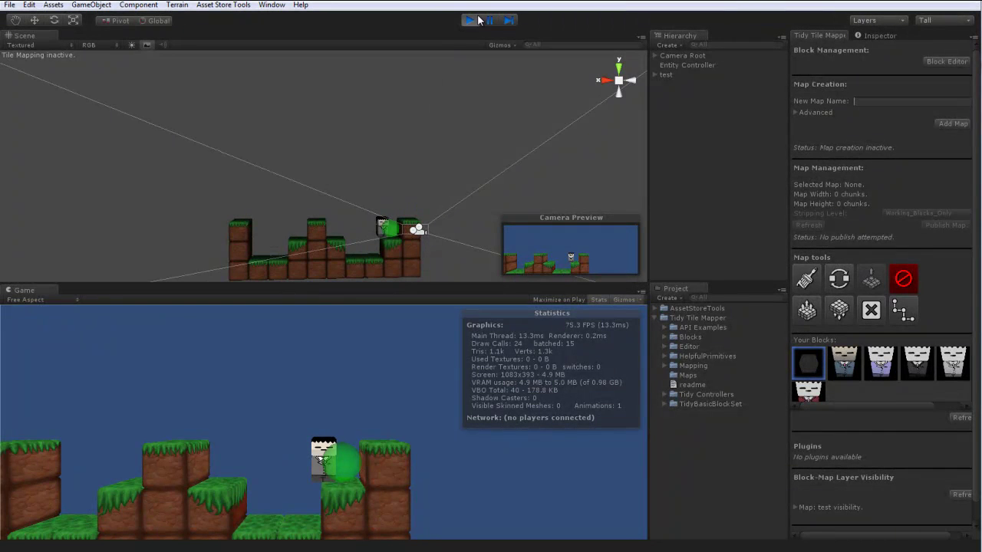
Replace the centre-column player with a Vertical_Patrolling_Controller cube-man, stop painting, and play the scene.
{"action": "left_click", "coordinate": [478, 20]}
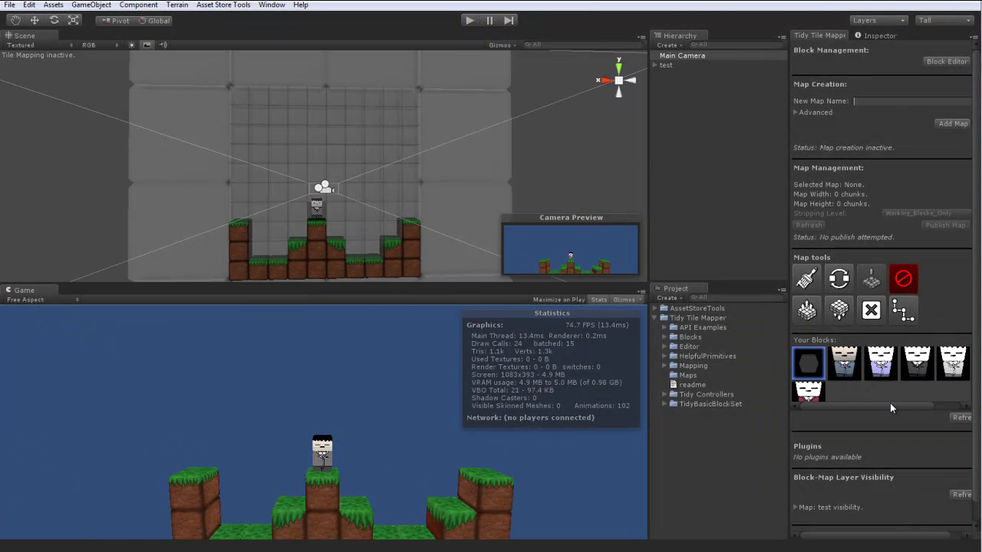
{"action": "left_click", "coordinate": [813, 285]}
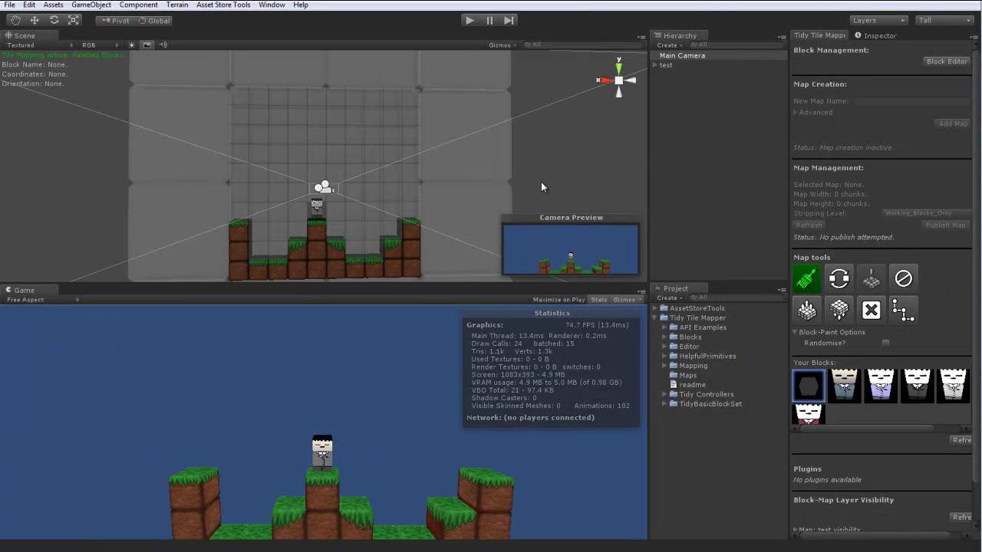
{"action": "left_click", "coordinate": [309, 216]}
{"action": "left_click", "coordinate": [808, 414]}
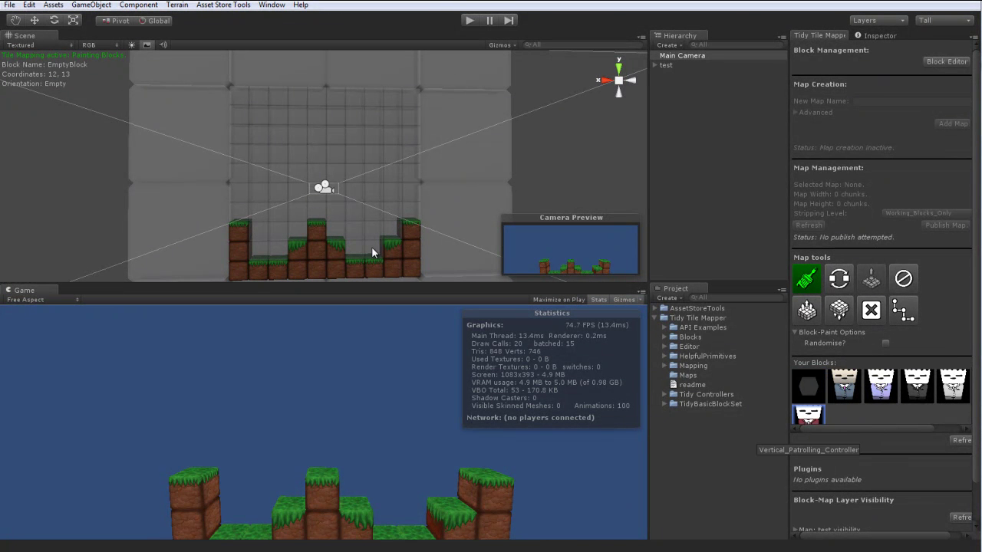
{"action": "left_click", "coordinate": [317, 217]}
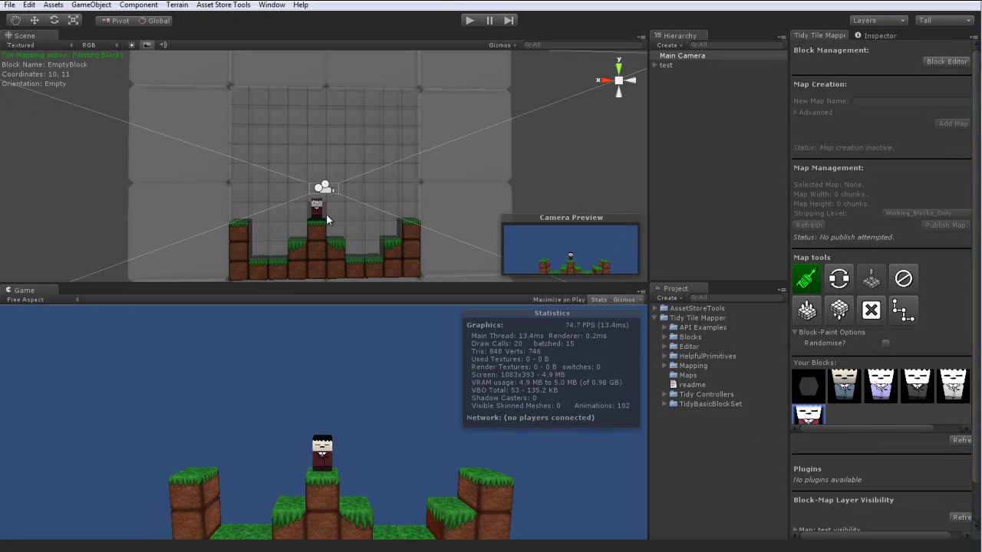
{"action": "left_click", "coordinate": [904, 279]}
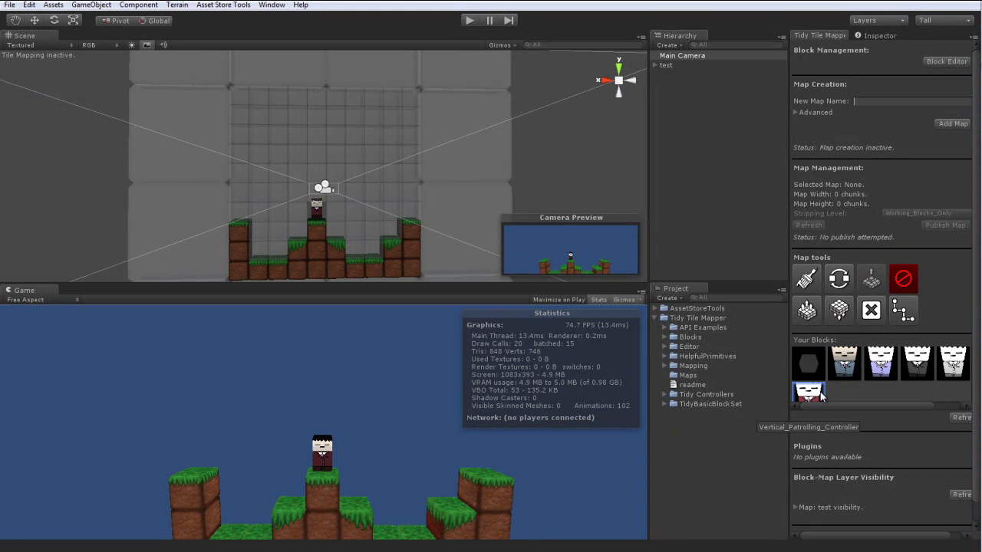
{"action": "left_click", "coordinate": [470, 21]}
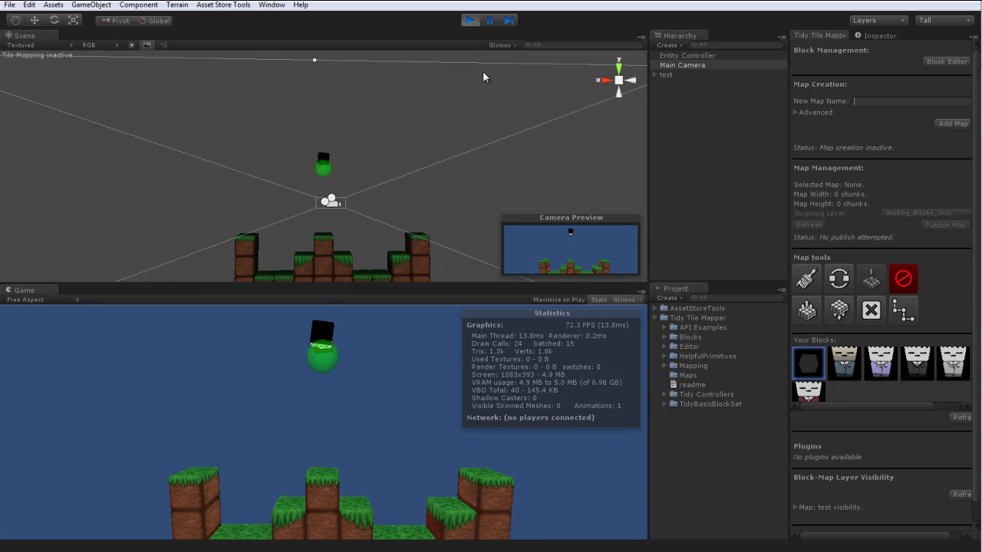
Stop play mode after watching the cube-man run on the grass tile map.
{"action": "left_click", "coordinate": [470, 19]}
Turn off the map tools, delete the 'test' tile map, and enlarge the Scene view.
{"action": "left_click", "coordinate": [806, 278]}
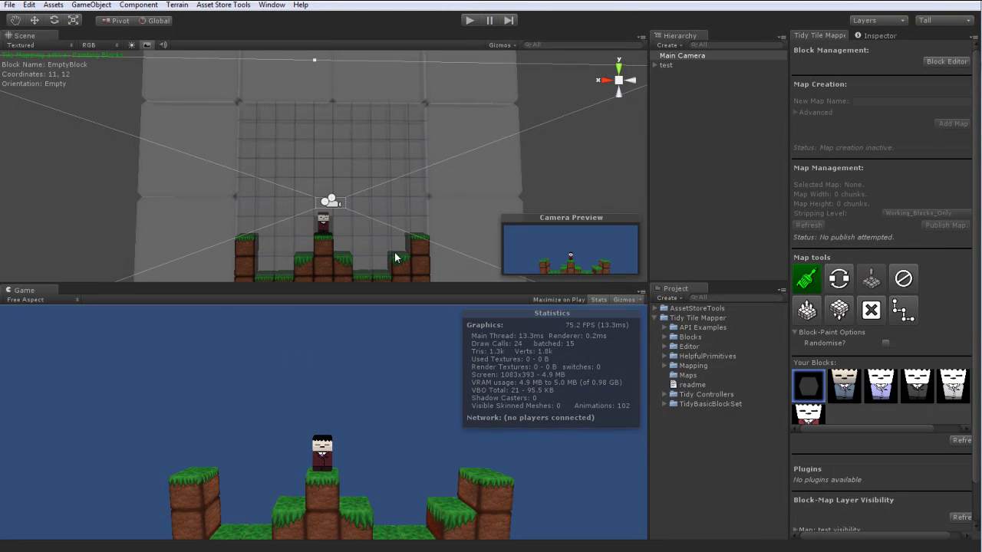
{"action": "left_click", "coordinate": [906, 281]}
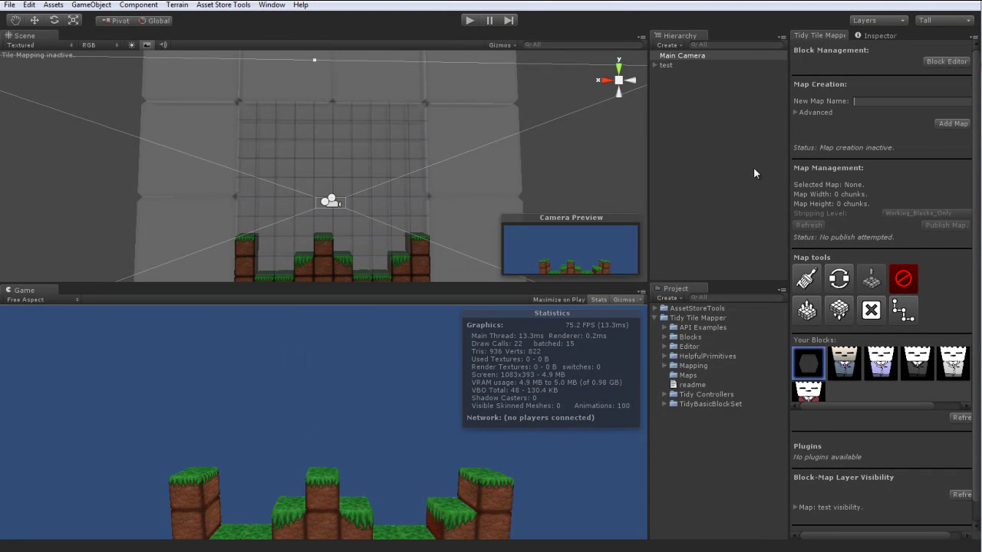
{"action": "left_click", "coordinate": [682, 66]}
{"action": "key", "text": "Delete"}
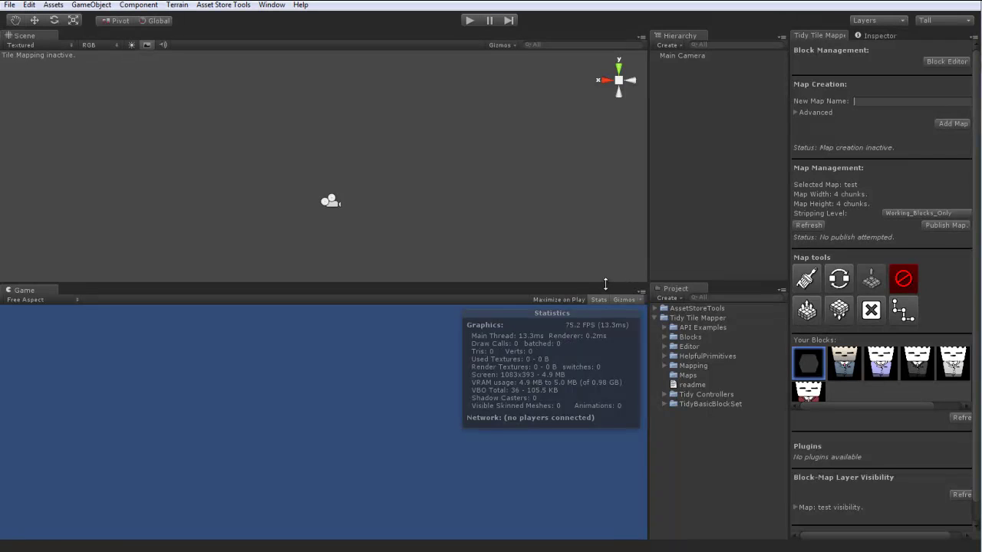
{"action": "left_click_drag", "start_coordinate": [605, 283], "coordinate": [600, 333]}
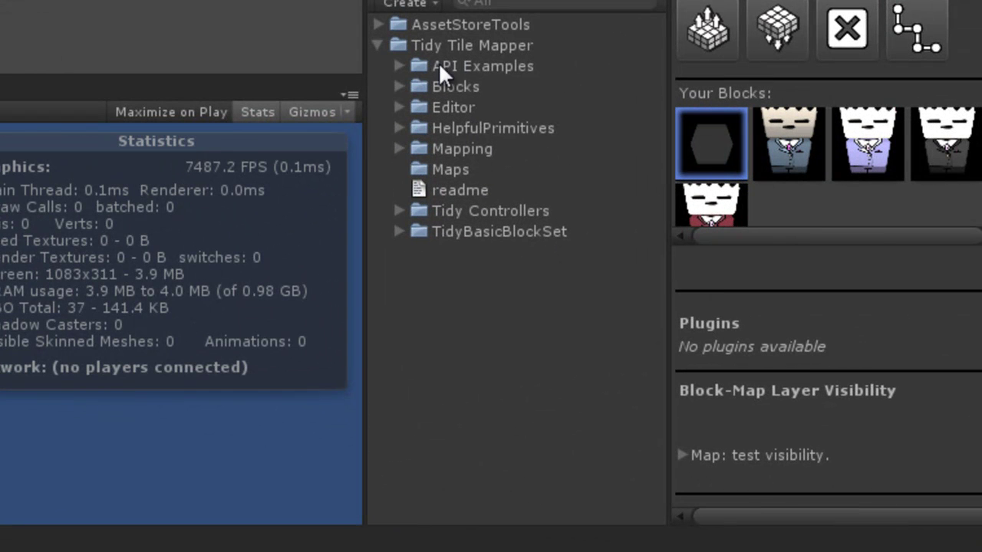
Drag Mister_Tidy_Horizontal_Patrolling from Tidy Controllers > Game_Prefabs into the scene.
{"action": "left_click", "coordinate": [400, 208]}
{"action": "left_click_drag", "start_coordinate": [367, 69], "coordinate": [237, 86]}
{"action": "left_click", "coordinate": [290, 273], "text": "alt"}
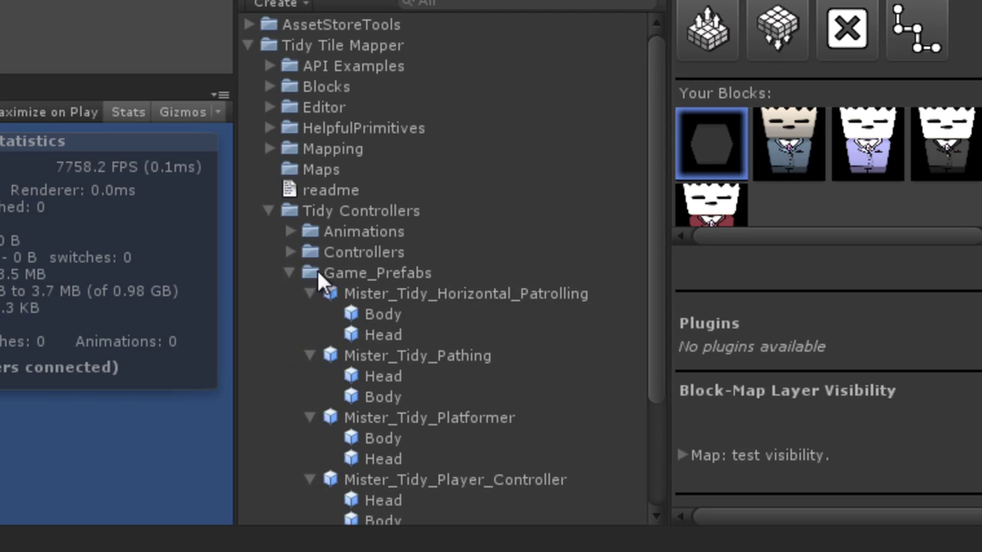
{"action": "scroll", "coordinate": [368, 261], "scroll_direction": "down", "scroll_amount": 3}
{"action": "left_click", "coordinate": [310, 216]}
{"action": "left_click", "coordinate": [309, 240]}
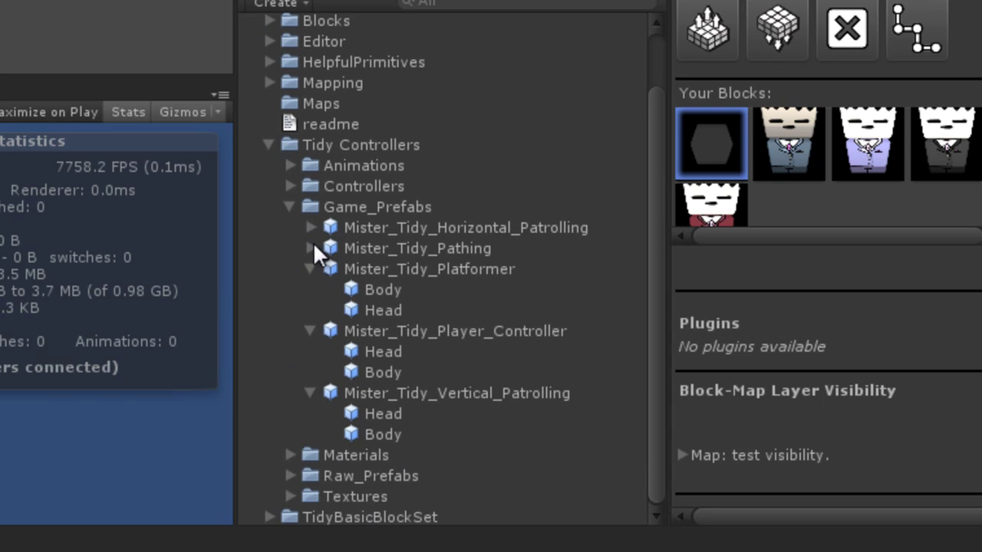
{"action": "left_click", "coordinate": [312, 257]}
{"action": "left_click", "coordinate": [310, 331]}
{"action": "left_click", "coordinate": [310, 377]}
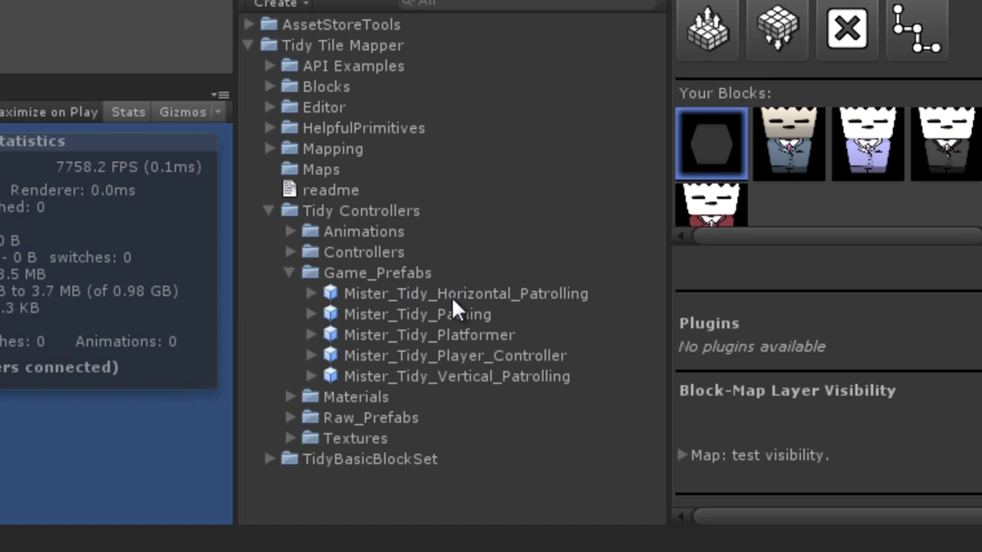
{"action": "left_click_drag", "start_coordinate": [453, 292], "coordinate": [0, 0]}
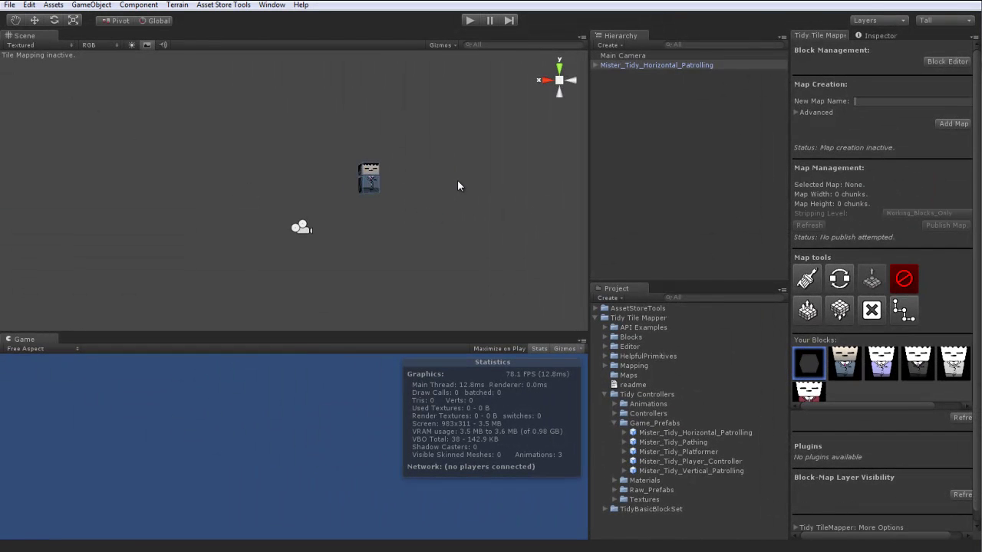
Frame the cube-man, show its Inspector components, and expand Controllers > EntityTemplates.
{"action": "key", "text": "f"}
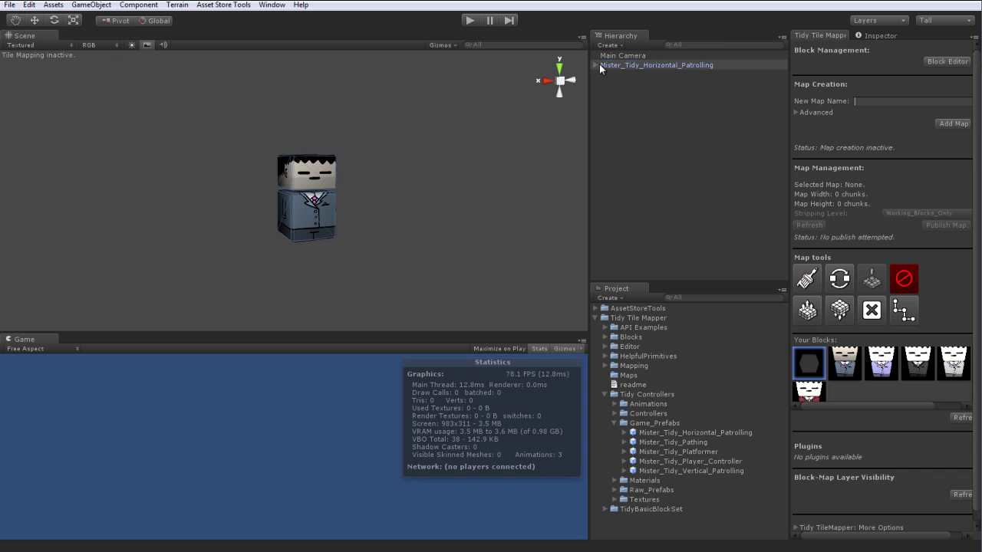
{"action": "left_click", "coordinate": [597, 66]}
{"action": "left_click", "coordinate": [878, 36]}
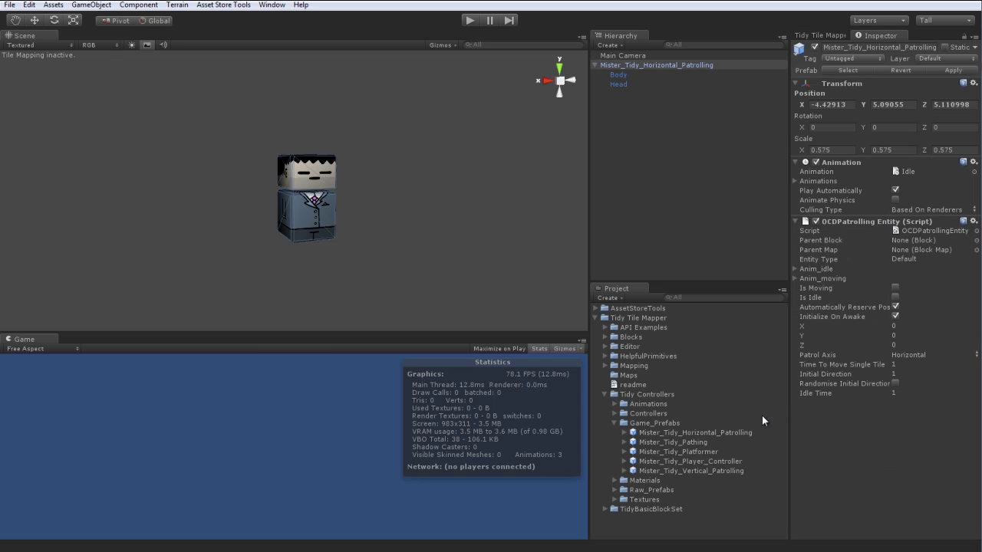
{"action": "left_click", "coordinate": [614, 414]}
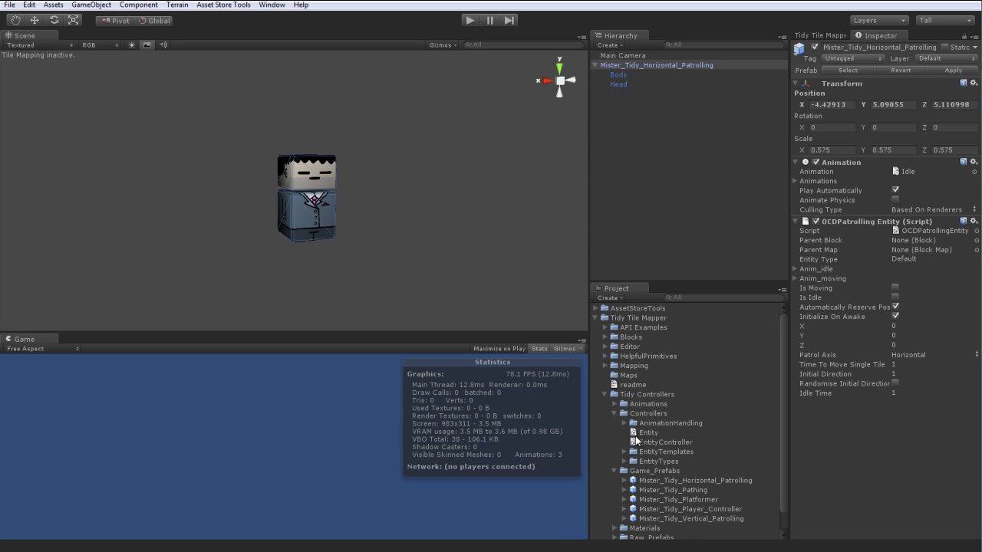
{"action": "scroll", "coordinate": [640, 461], "scroll_direction": "down", "scroll_amount": 1}
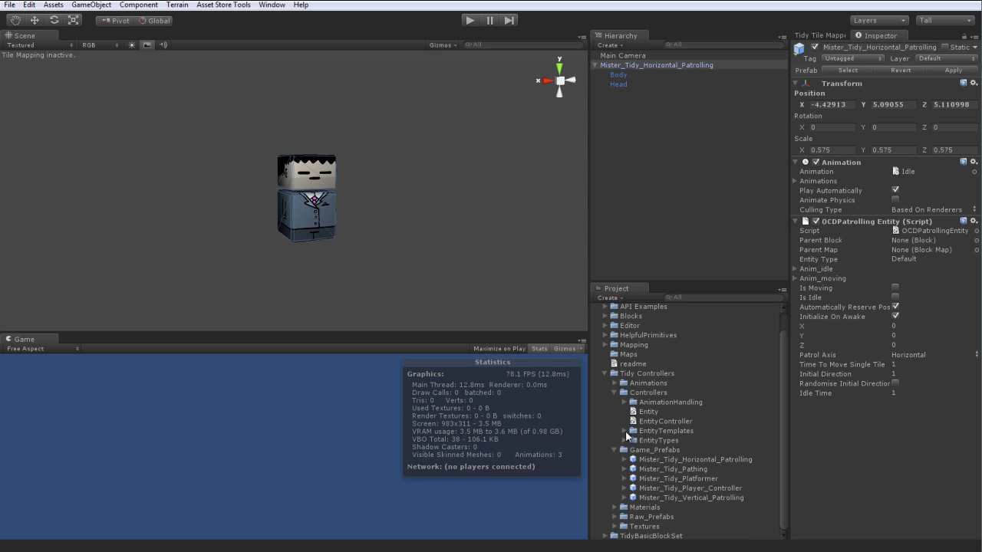
{"action": "left_click", "coordinate": [625, 431]}
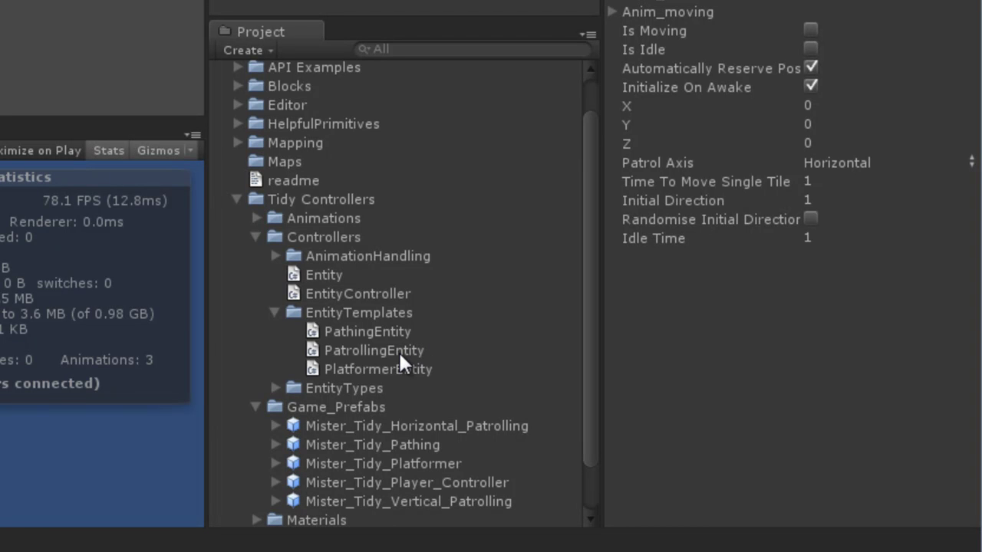
Expand the EntityTypes folder to list RandomPathingEntity, then open GameObject > Create Other.
{"action": "left_click", "coordinate": [276, 386]}
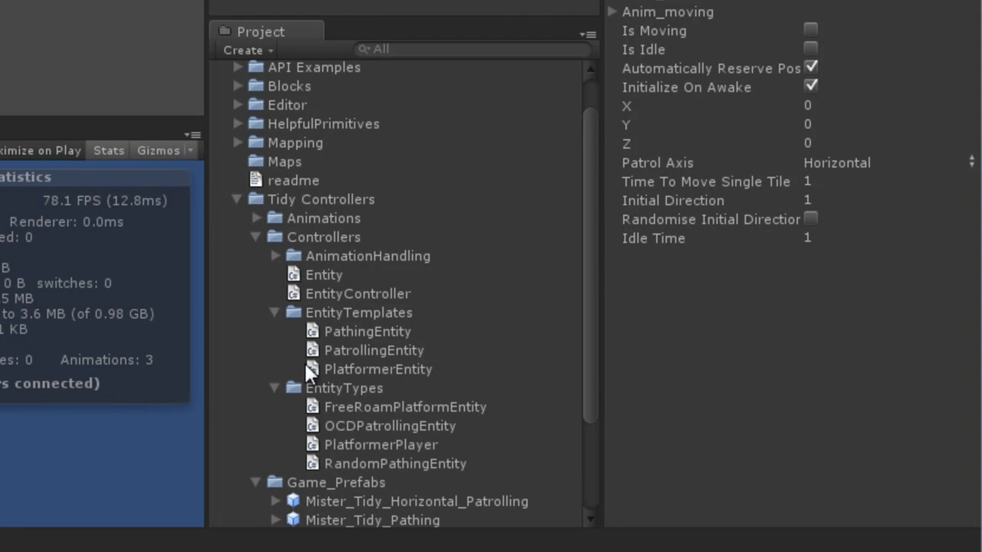
{"action": "scroll", "coordinate": [304, 361], "scroll_direction": "down", "scroll_amount": 3}
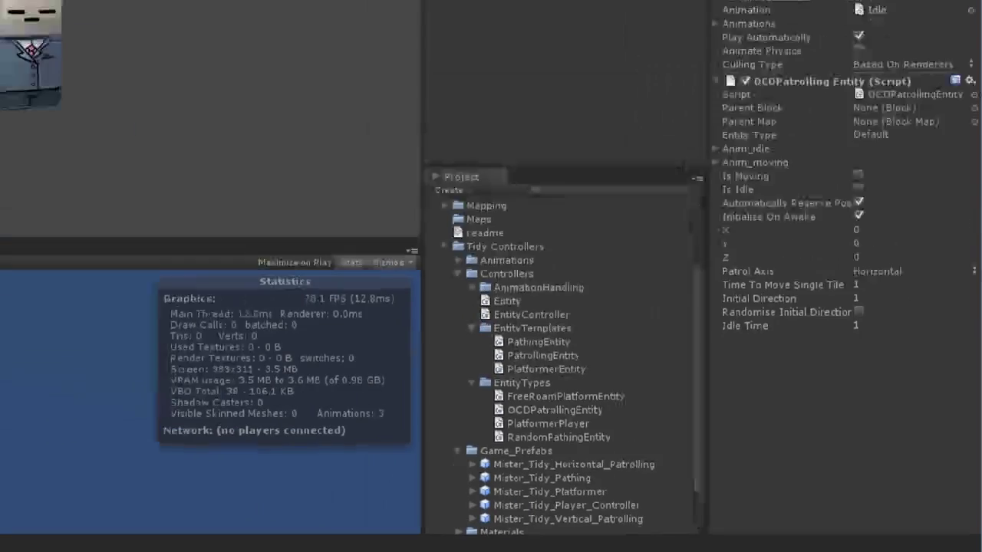
{"action": "left_click", "coordinate": [91, 5]}
Create a Cube and move it along X to the right of the cube-man.
{"action": "mouse_move", "coordinate": [123, 33]}
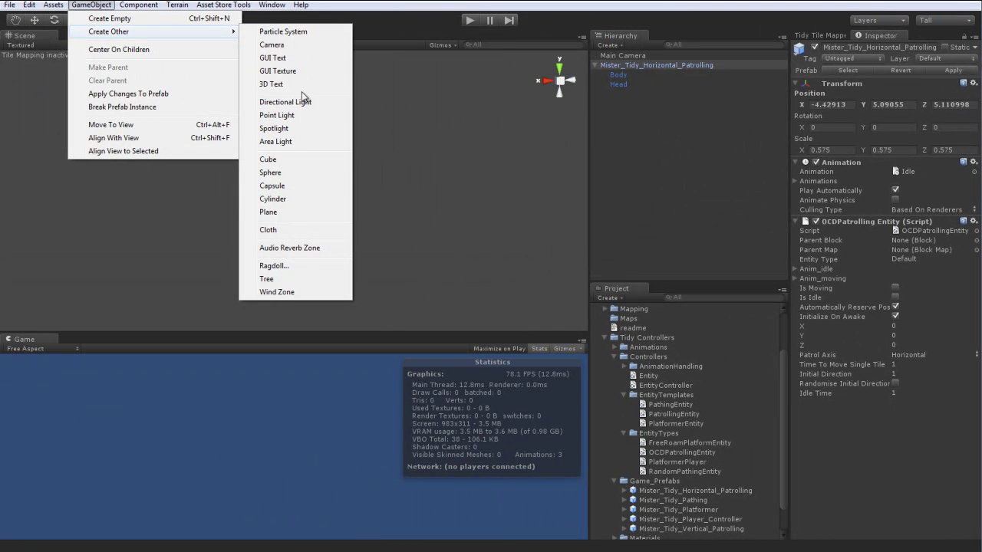
{"action": "left_click", "coordinate": [306, 159]}
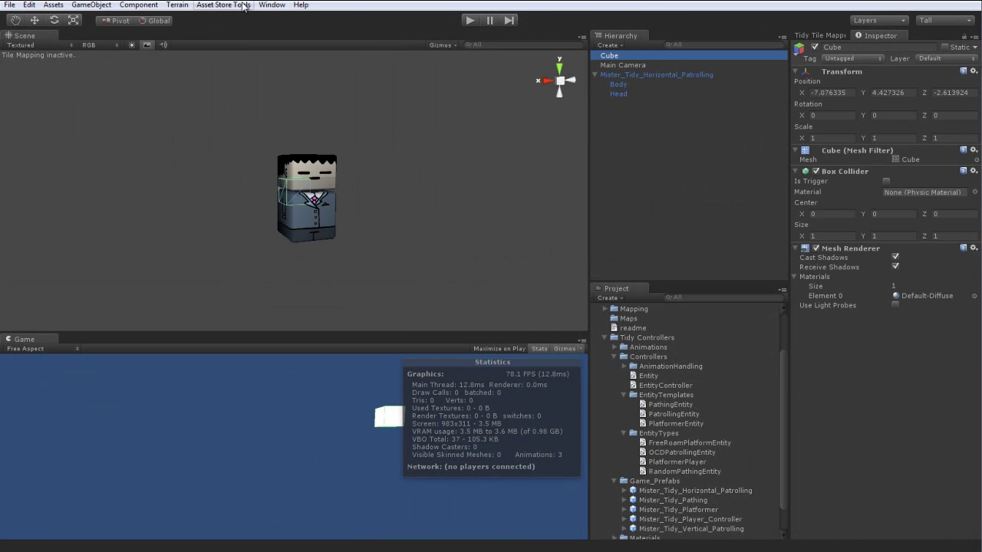
{"action": "left_click", "coordinate": [92, 4]}
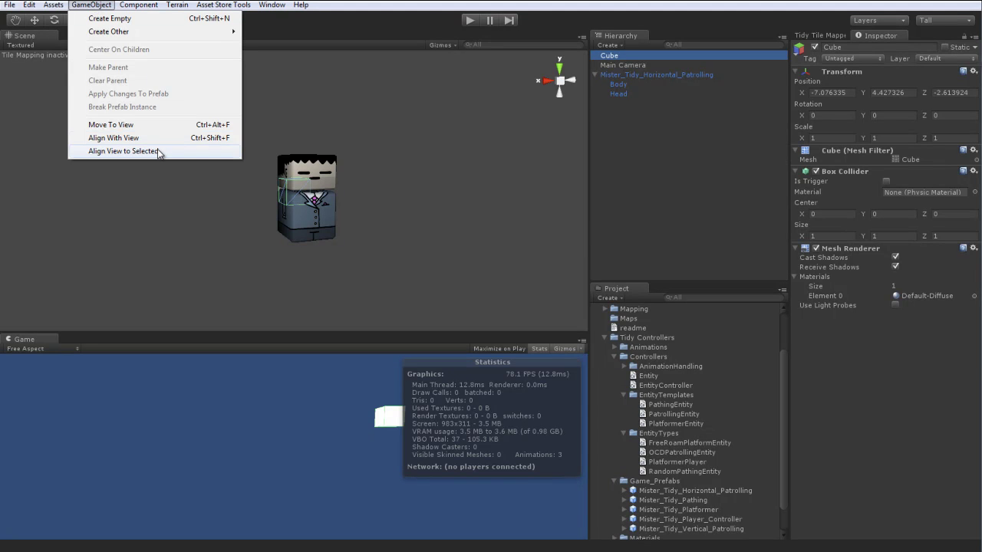
{"action": "key", "text": "Escape"}
{"action": "left_click", "coordinate": [34, 20]}
{"action": "left_click_drag", "start_coordinate": [249, 192], "coordinate": [606, 224]}
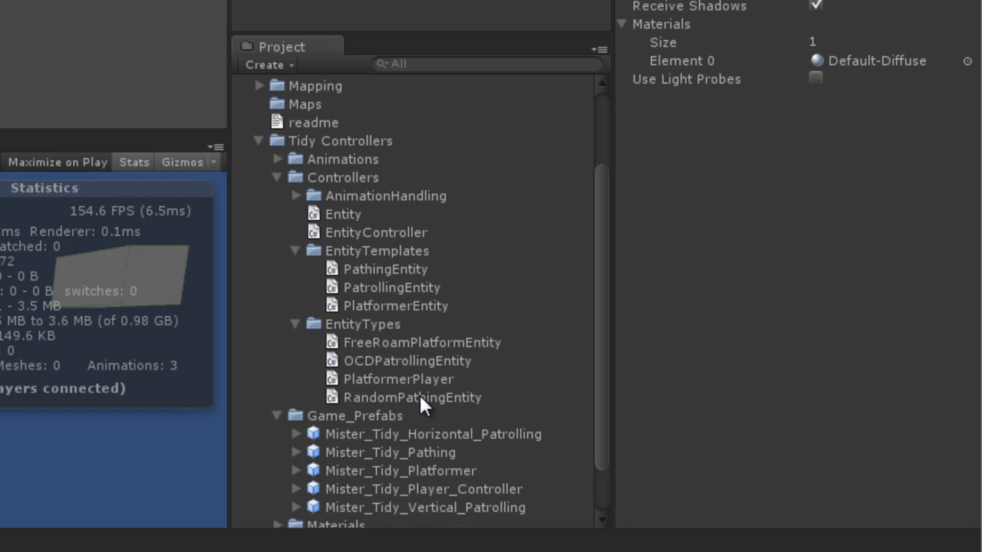
Attach RandomPathingEntity to the Cube and set its Path Radius to 5.
{"action": "left_click_drag", "start_coordinate": [396, 396], "coordinate": [713, 315]}
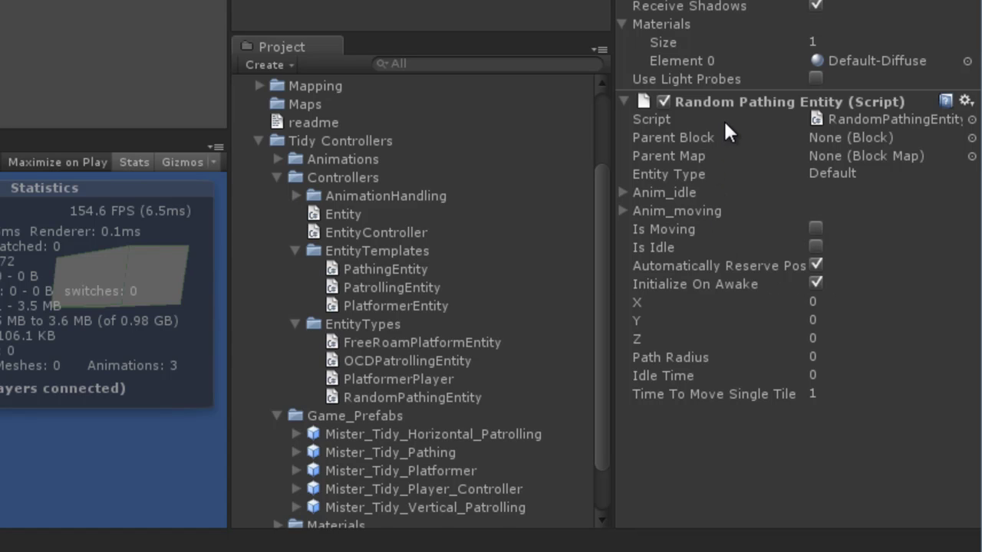
{"action": "left_click", "coordinate": [719, 213]}
{"action": "left_click", "coordinate": [720, 197]}
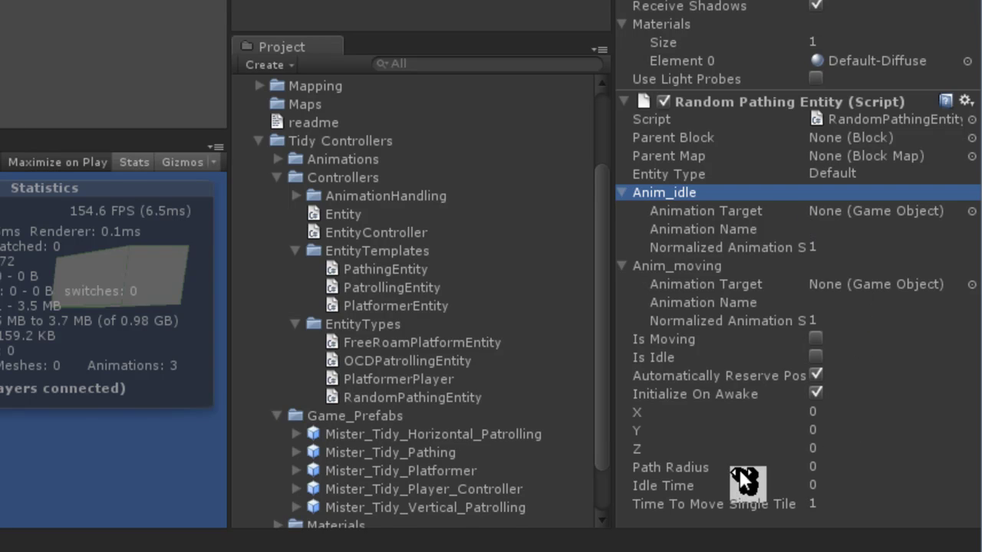
{"action": "left_click", "coordinate": [837, 467]}
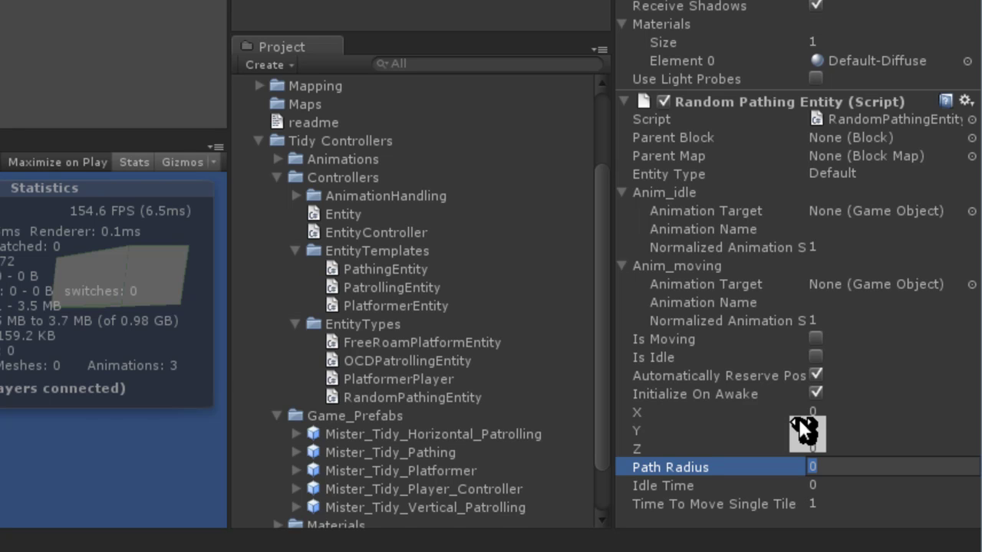
{"action": "type", "text": "5"}
{"action": "key", "text": "Return"}
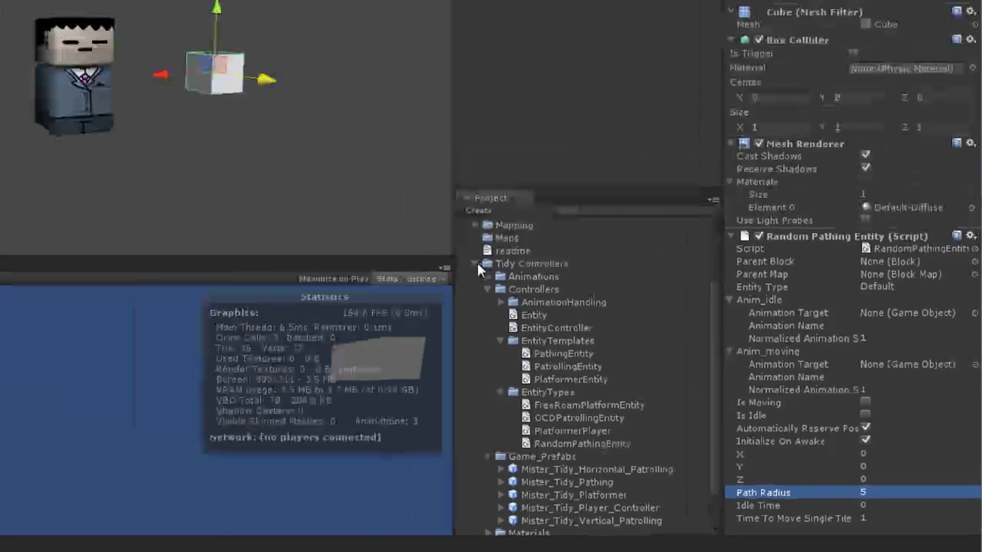
{"action": "left_click", "coordinate": [259, 140]}
Save the scripted Cube as a prefab, then delete the Cube and patrolling character from the scene.
{"action": "left_click", "coordinate": [598, 317]}
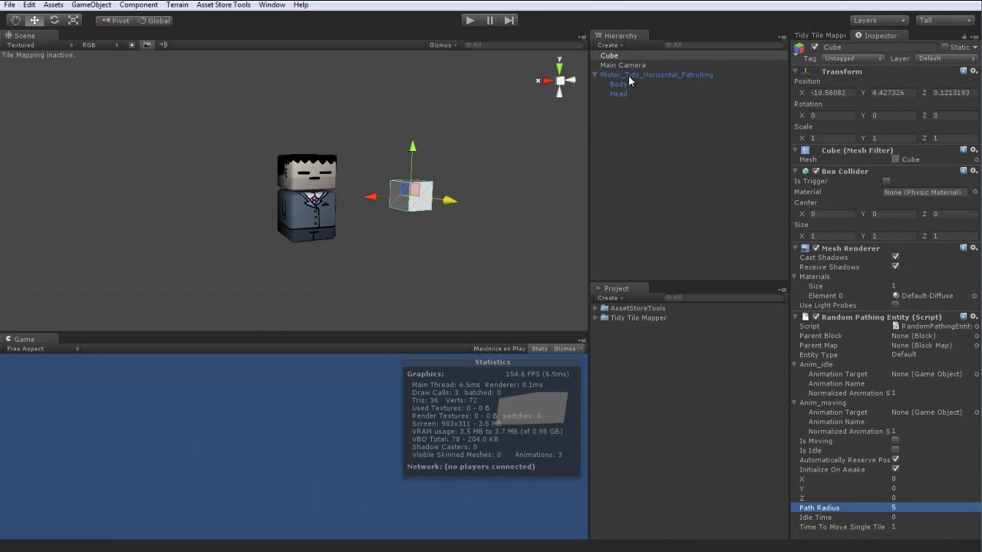
{"action": "left_click_drag", "start_coordinate": [623, 59], "coordinate": [666, 427]}
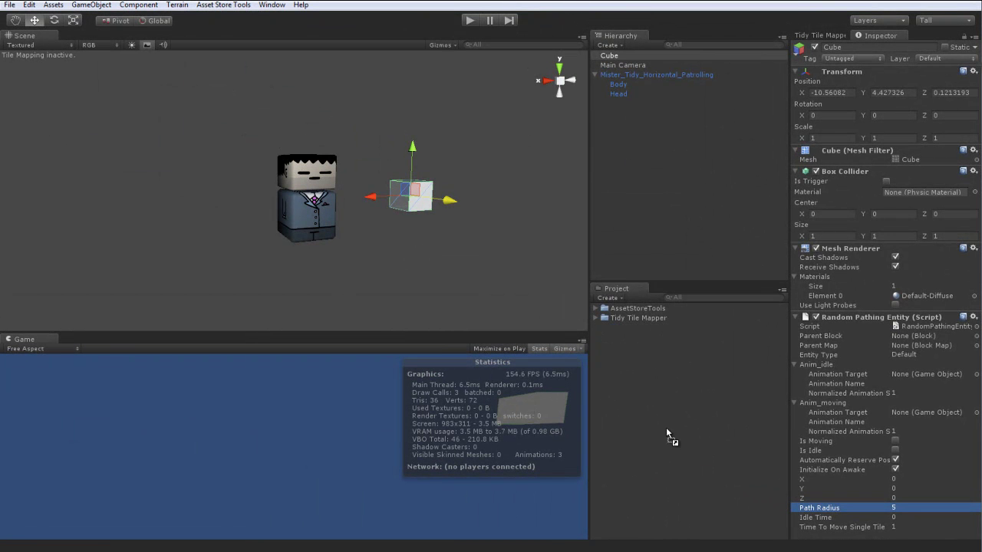
{"action": "left_click", "coordinate": [629, 54]}
{"action": "key", "text": "Delete"}
{"action": "left_click", "coordinate": [632, 67]}
{"action": "key", "text": "Delete"}
Add a Cube_Man block in the tile mapper with the Cube prefab as its basic variant, and save.
{"action": "left_click", "coordinate": [817, 36]}
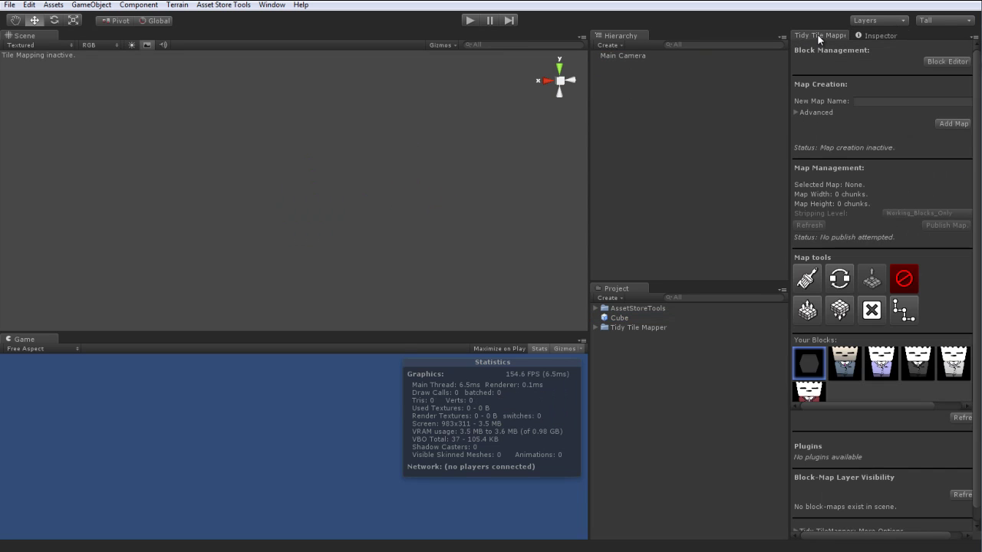
{"action": "left_click", "coordinate": [939, 61]}
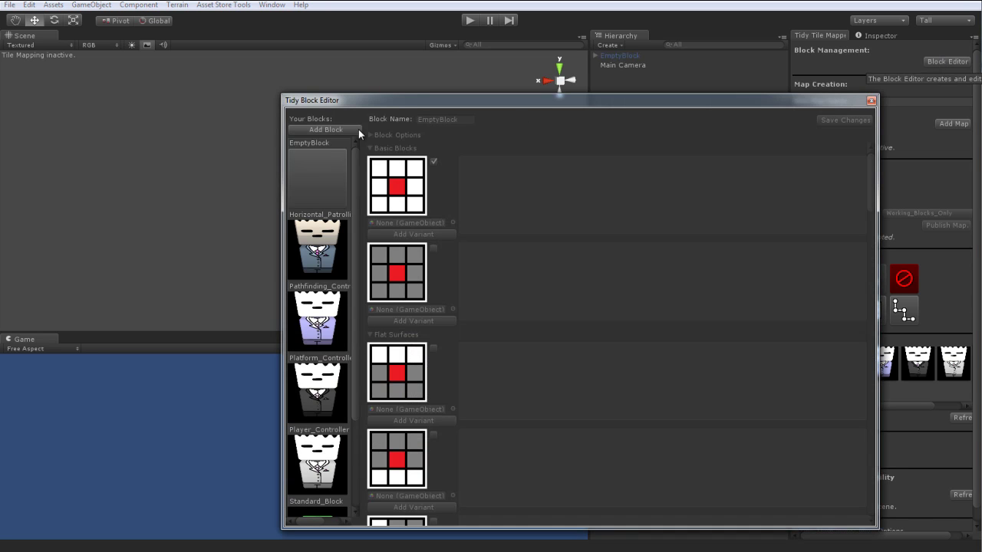
{"action": "left_click", "coordinate": [453, 119]}
{"action": "type", "text": "Cube_Man"}
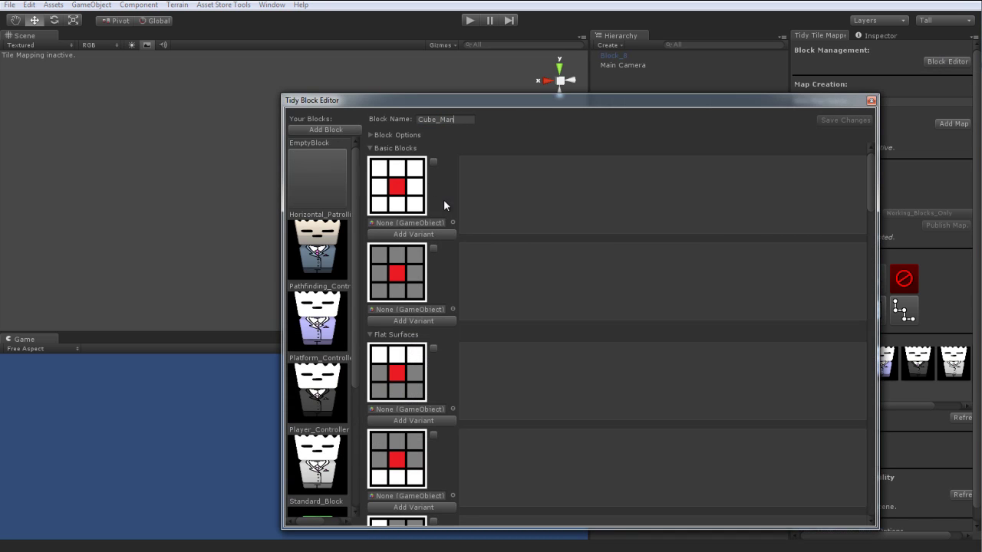
{"action": "left_click", "coordinate": [452, 223]}
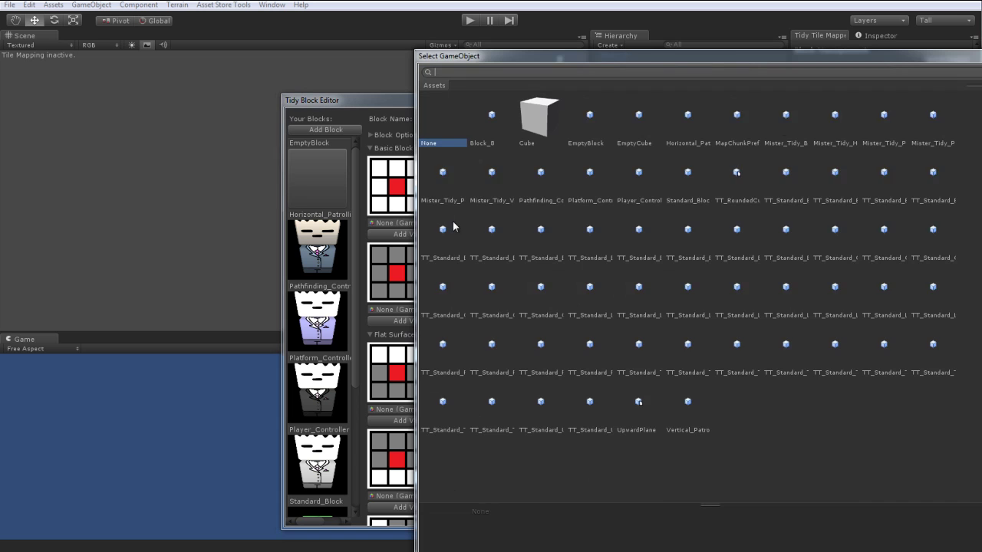
{"action": "left_click", "coordinate": [541, 119]}
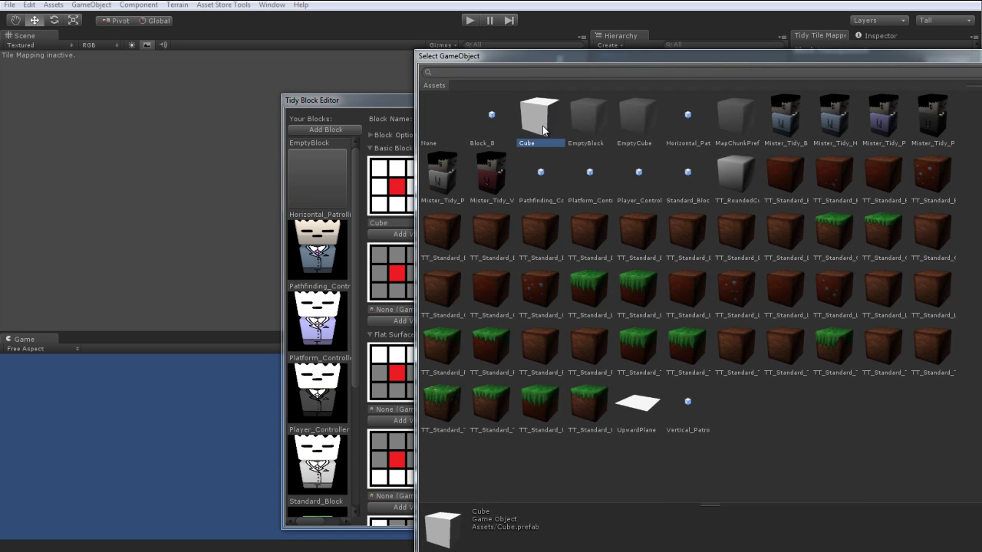
{"action": "double_click", "coordinate": [544, 130]}
{"action": "left_click", "coordinate": [449, 234]}
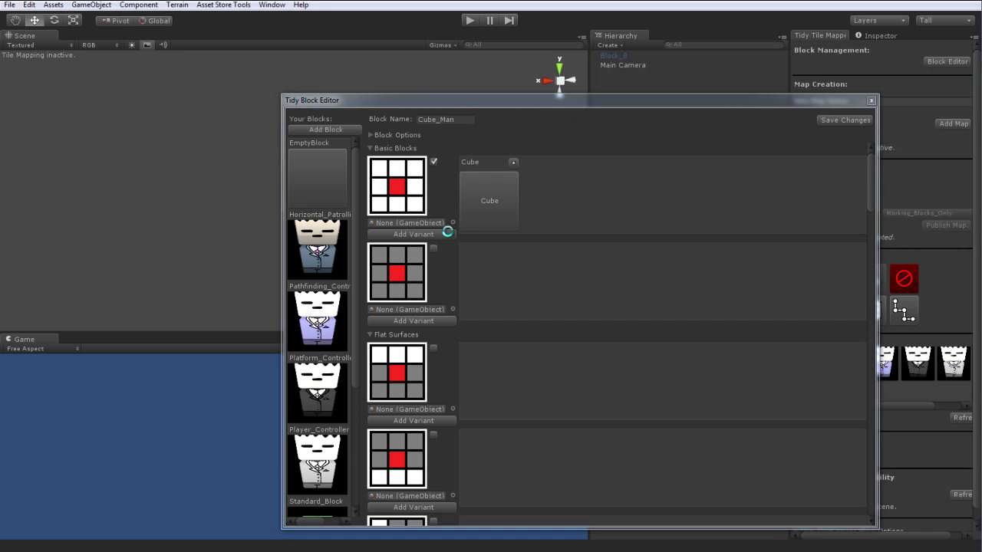
{"action": "left_click", "coordinate": [839, 121]}
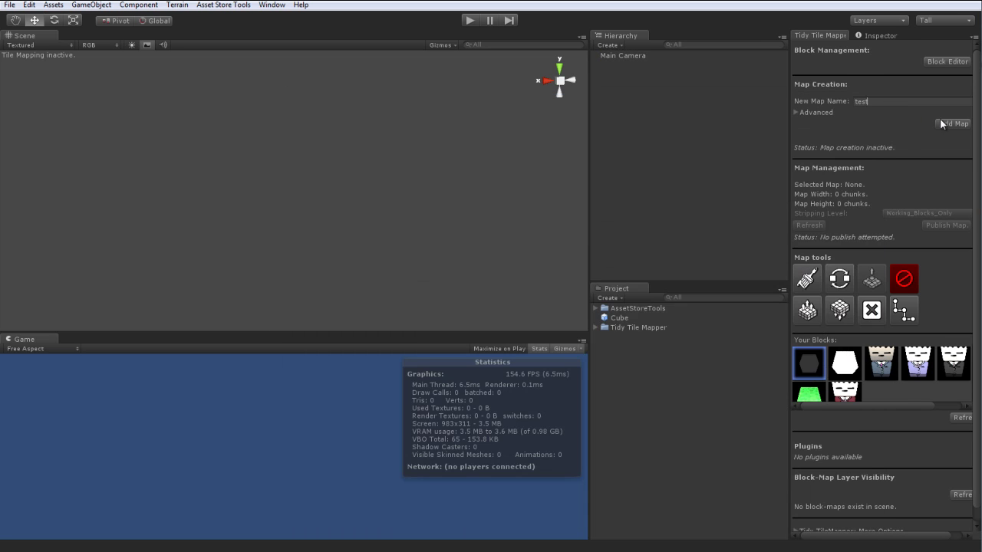
Create a new 'test' map and paint a long grass row plus a five-block ledge above it.
{"action": "left_click", "coordinate": [941, 123]}
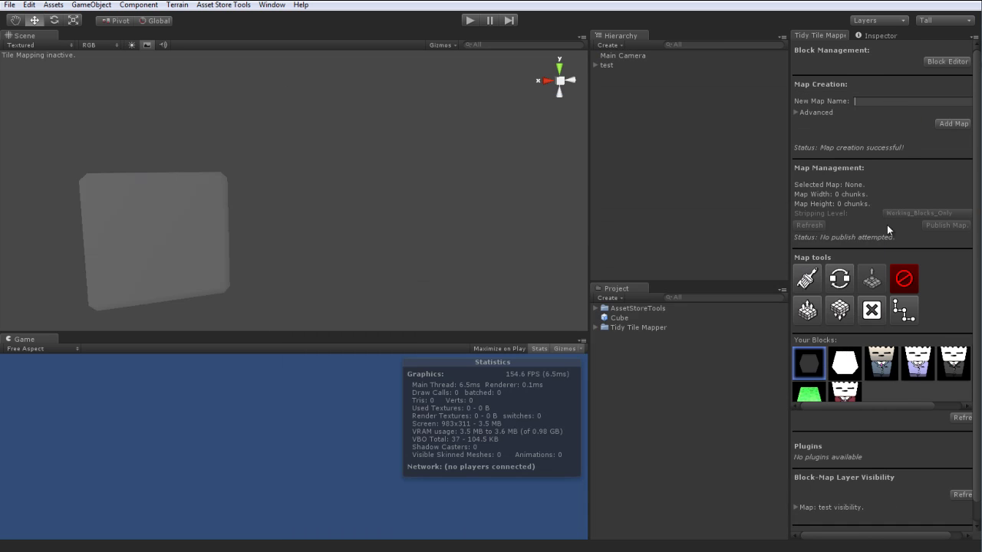
{"action": "left_click", "coordinate": [818, 287]}
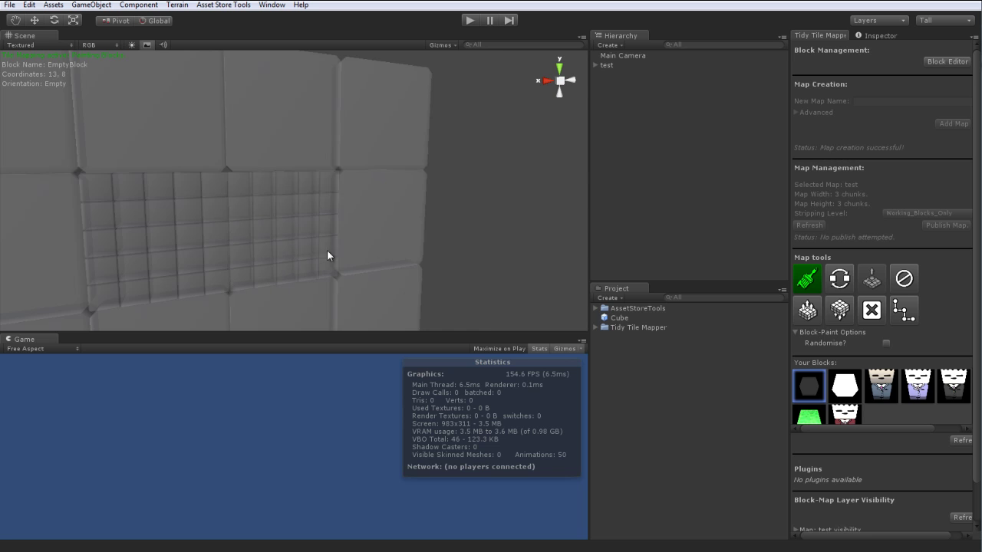
{"action": "left_click", "coordinate": [816, 419]}
{"action": "mouse_move", "coordinate": [118, 288]}
{"action": "left_mouse_down"}
{"action": "mouse_move", "coordinate": [124, 263]}
{"action": "mouse_move", "coordinate": [415, 241]}
{"action": "mouse_move", "coordinate": [337, 248]}
{"action": "left_mouse_up"}
{"action": "mouse_move", "coordinate": [210, 176]}
{"action": "left_mouse_down"}
{"action": "mouse_move", "coordinate": [212, 149]}
{"action": "mouse_move", "coordinate": [313, 159]}
{"action": "left_mouse_up"}
Place four white Cube_Man blocks around the grass and turn off tile mapping.
{"action": "left_click", "coordinate": [844, 386]}
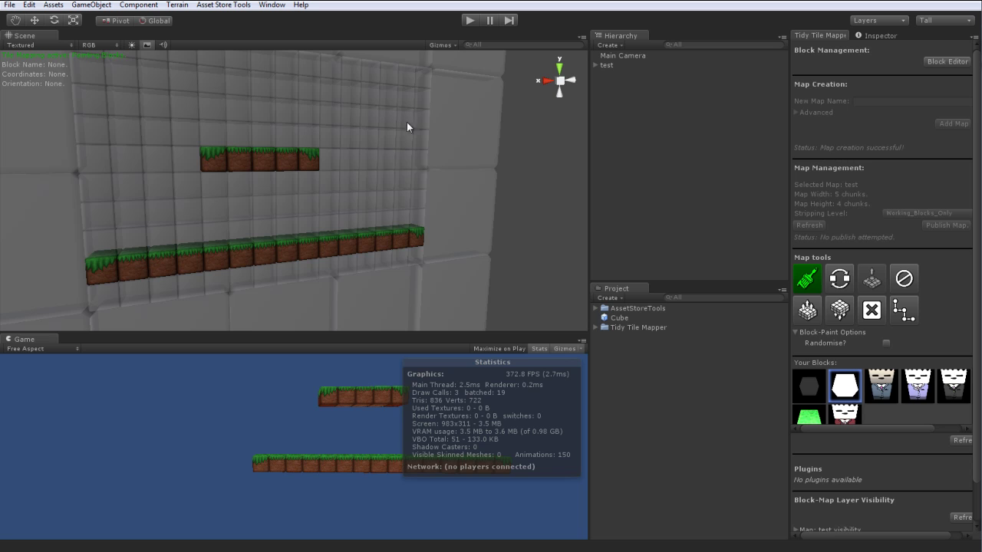
{"action": "left_click", "coordinate": [163, 96]}
{"action": "left_click", "coordinate": [367, 182]}
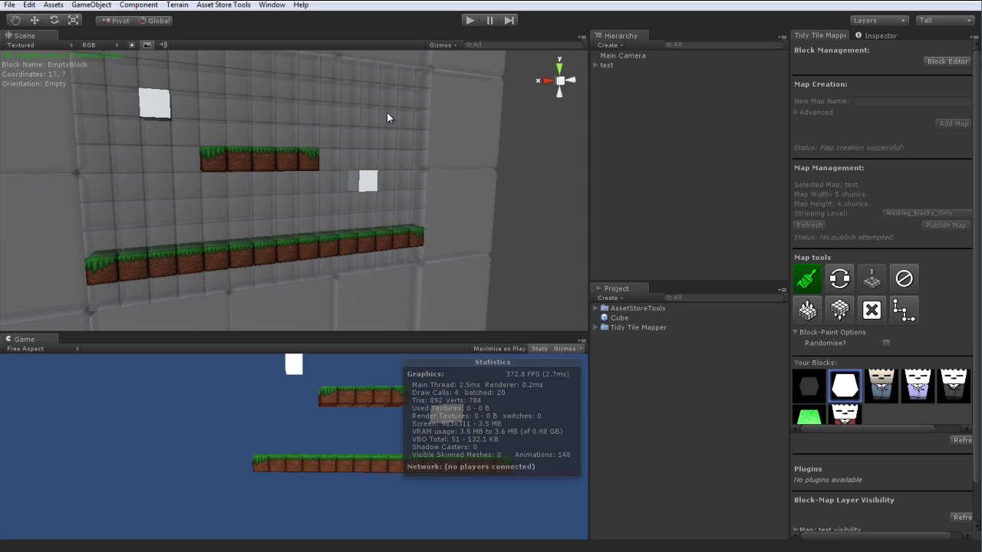
{"action": "left_click", "coordinate": [387, 98]}
{"action": "left_click", "coordinate": [138, 217]}
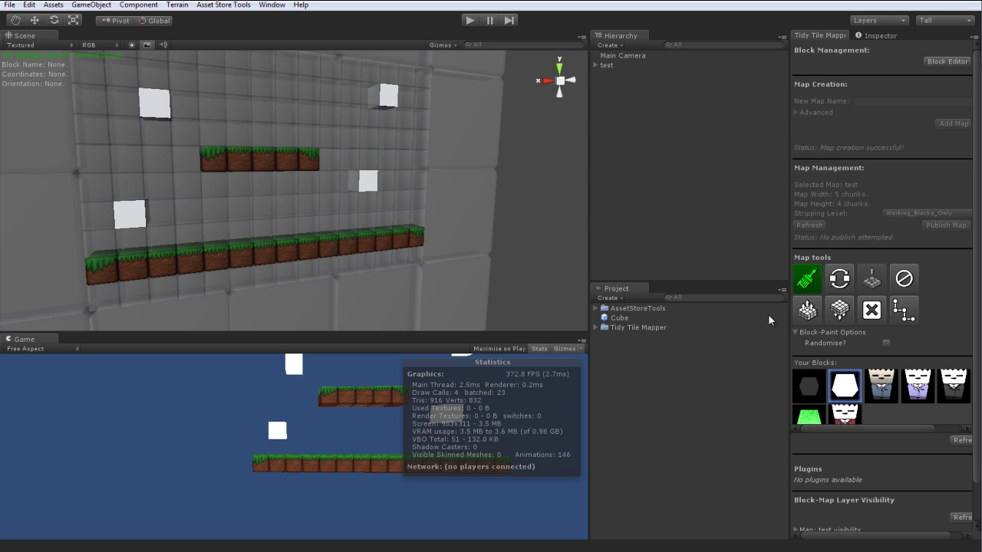
{"action": "left_click", "coordinate": [905, 279]}
{"action": "mouse_move", "coordinate": [447, 173]}
{"action": "left_mouse_down", "text": "alt"}
{"action": "mouse_move", "coordinate": [397, 143]}
{"action": "mouse_move", "coordinate": [568, 63]}
{"action": "left_mouse_up", "text": "alt"}
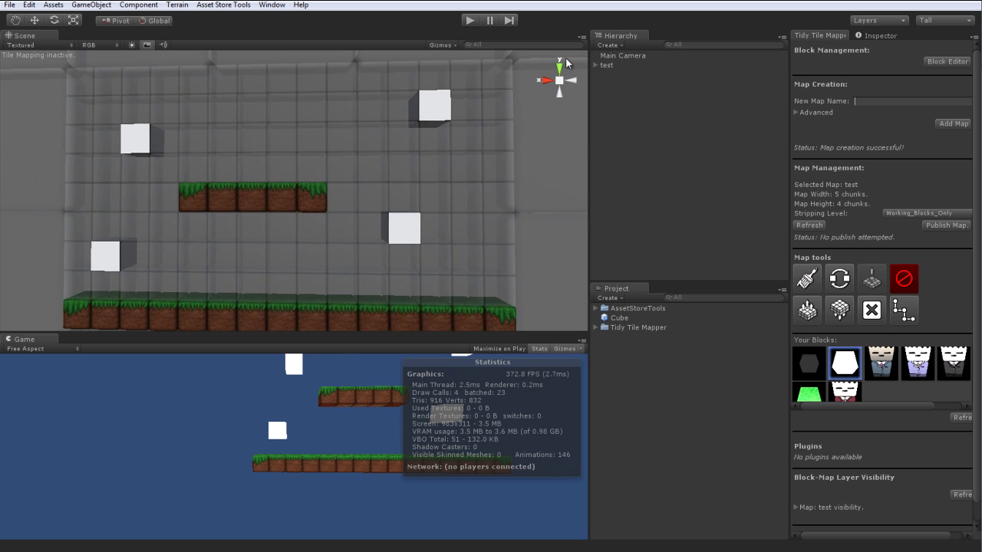
Align the Main Camera with the scene view, then run the game to watch the Cube_Man blocks wander.
{"action": "left_click", "coordinate": [620, 56]}
{"action": "left_click", "coordinate": [90, 5]}
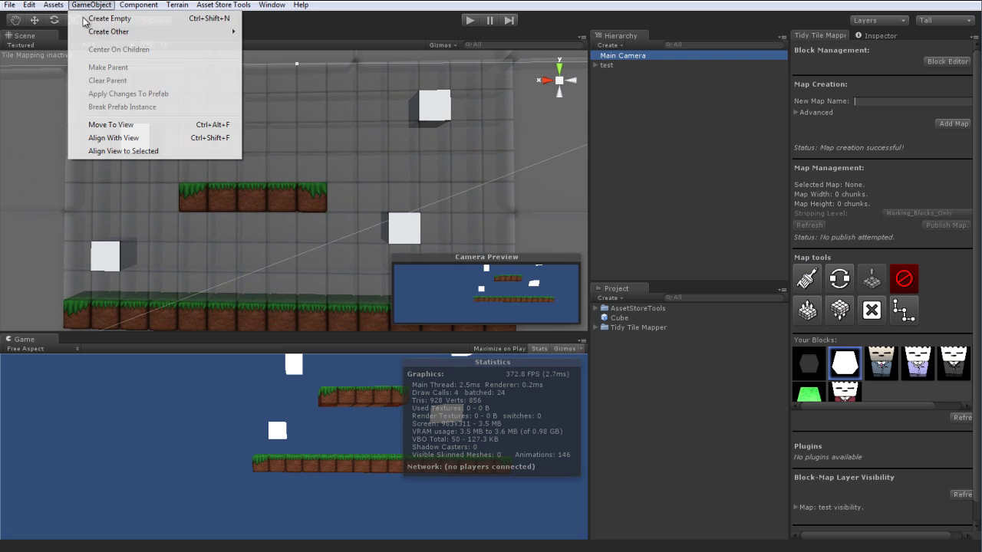
{"action": "left_click", "coordinate": [113, 137]}
{"action": "left_click", "coordinate": [471, 20]}
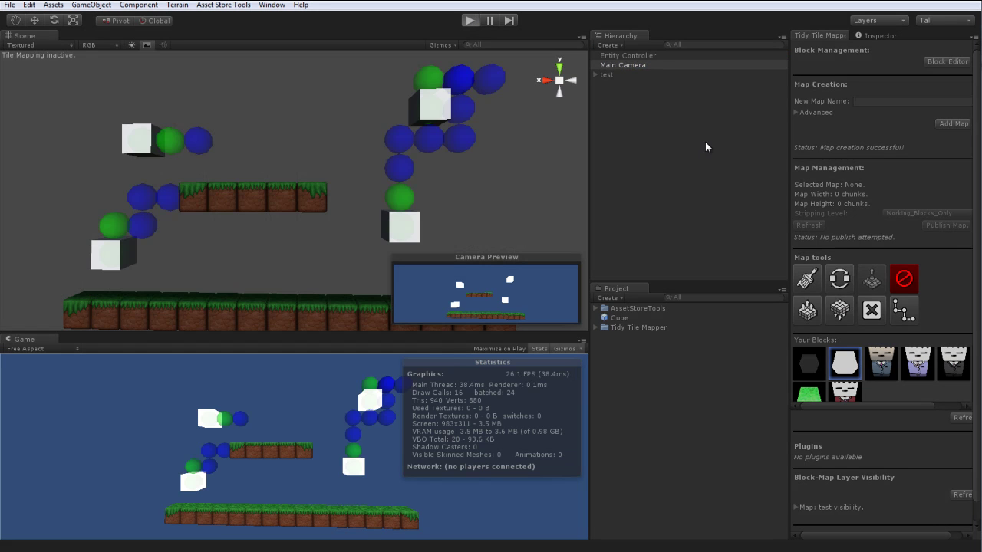
{"action": "left_click", "coordinate": [697, 159]}
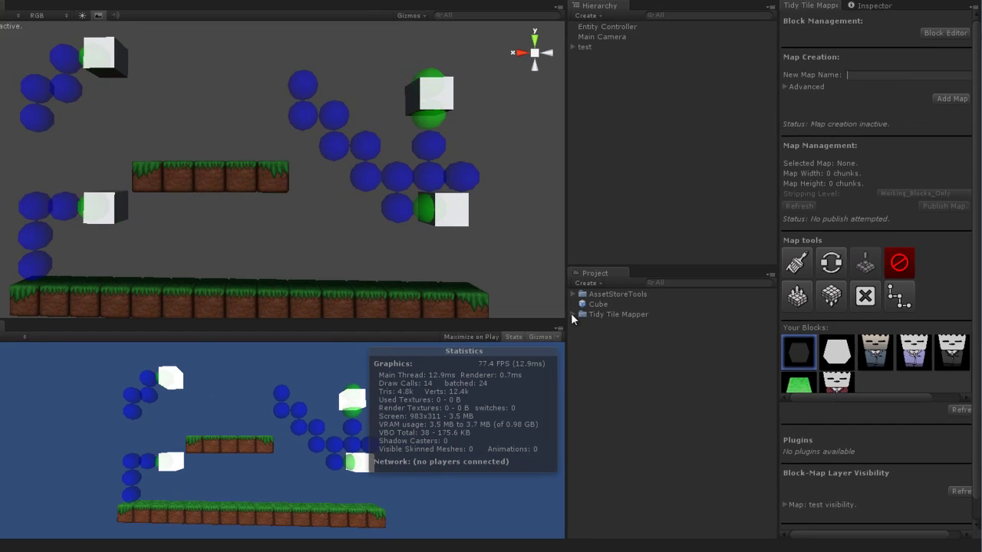
Expand Tidy Tile Mapper > Tidy Controllers, browse EntityTypes, EntityTemplates and AnimationHandling, then collapse Controllers.
{"action": "left_click", "coordinate": [573, 315]}
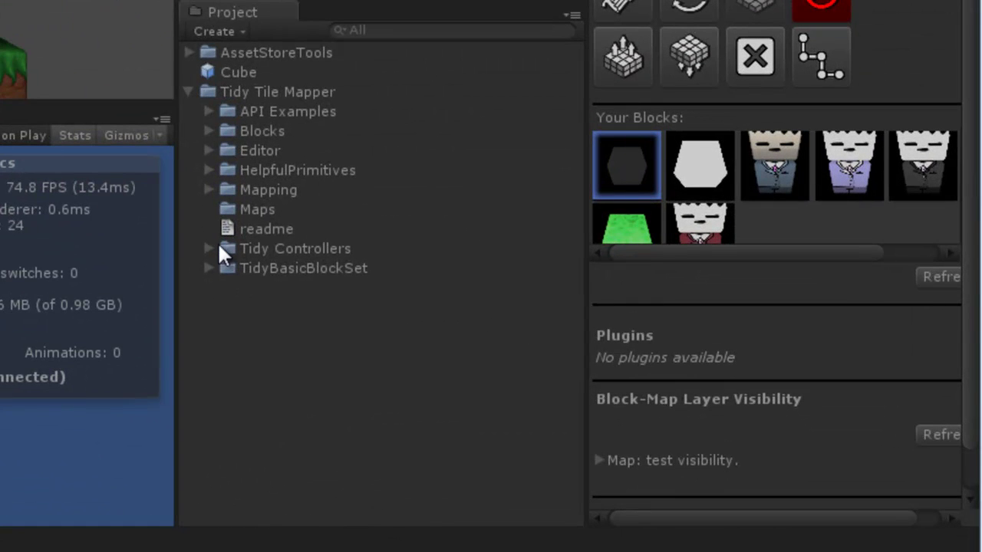
{"action": "left_click", "coordinate": [587, 395]}
{"action": "scroll", "coordinate": [598, 422], "scroll_direction": "down", "scroll_amount": 2}
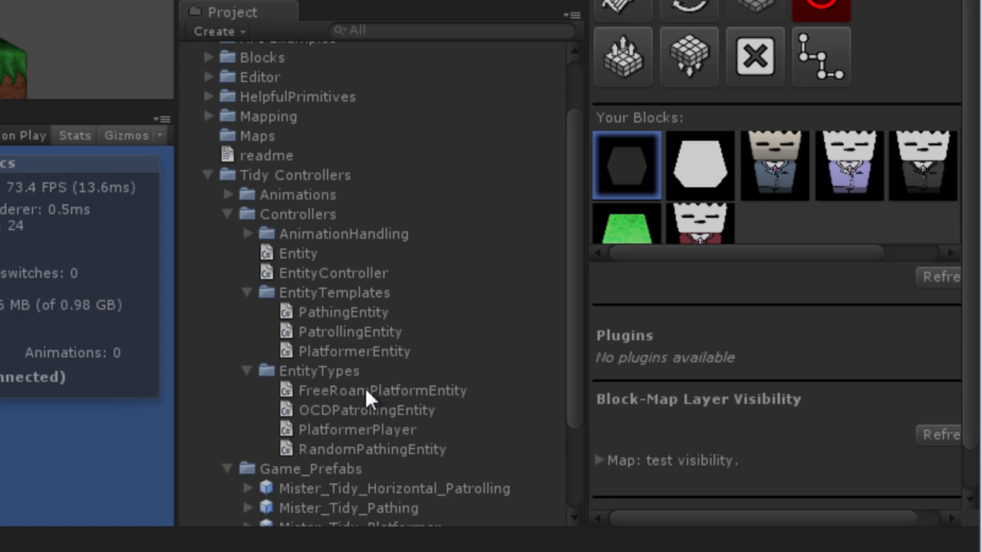
{"action": "left_click", "coordinate": [242, 366]}
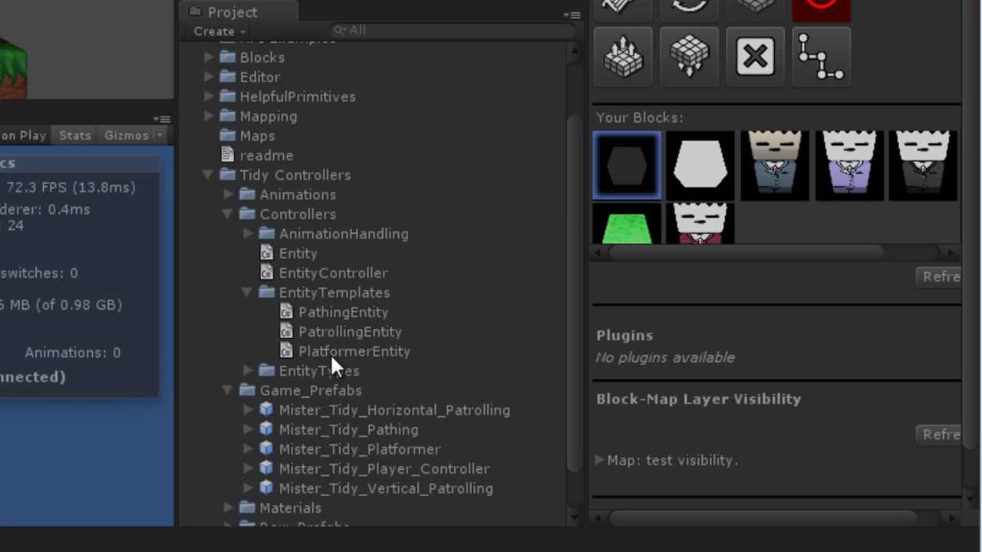
{"action": "left_click", "coordinate": [247, 293]}
{"action": "left_click", "coordinate": [246, 246]}
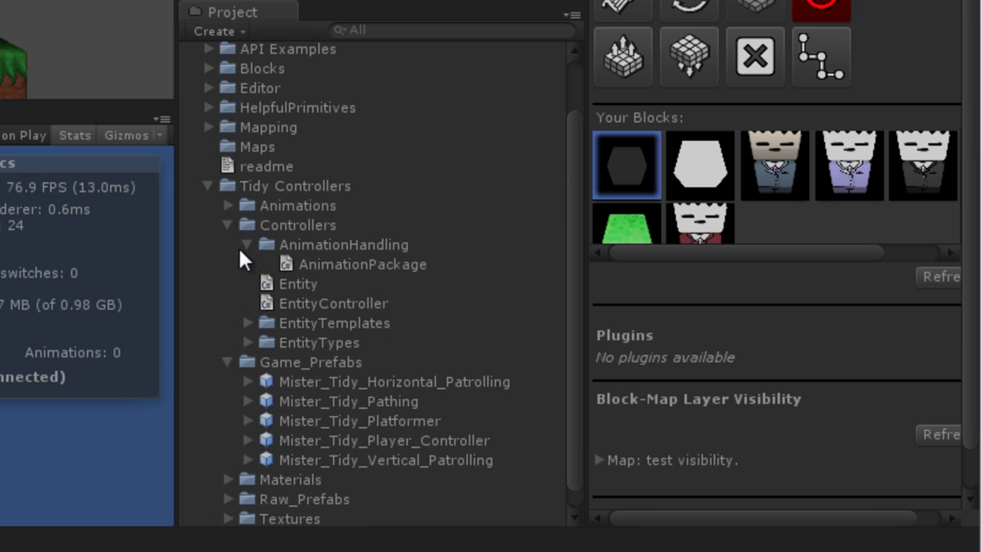
{"action": "left_click", "coordinate": [219, 224]}
{"action": "left_click", "coordinate": [227, 224]}
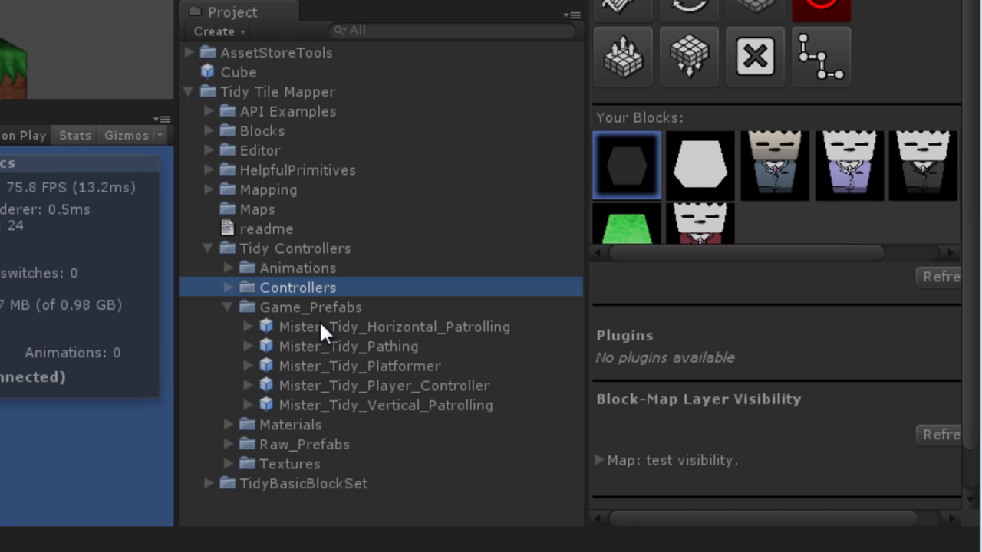
Collapse Game_Prefabs so Tidy Controllers shows only its six collapsed subfolders.
{"action": "left_click", "coordinate": [228, 307]}
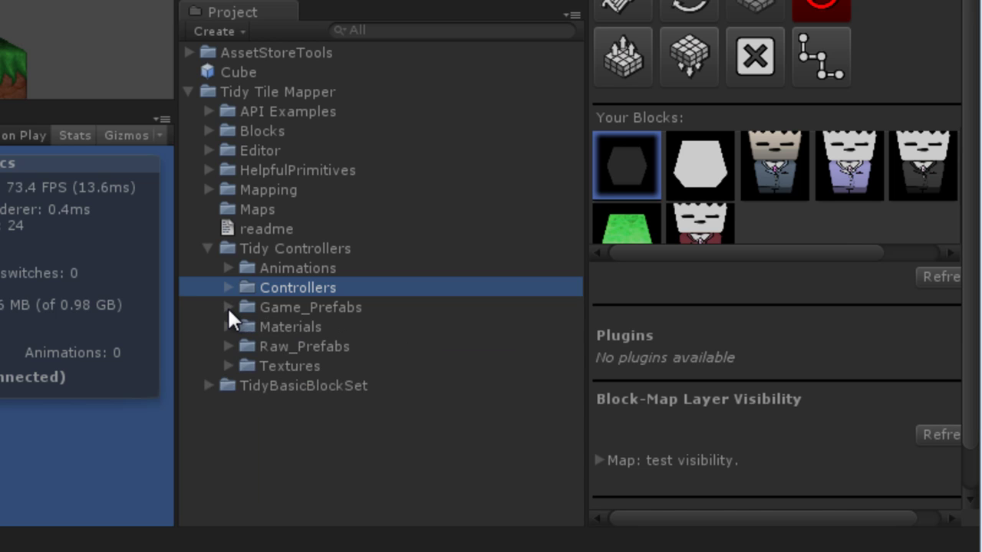